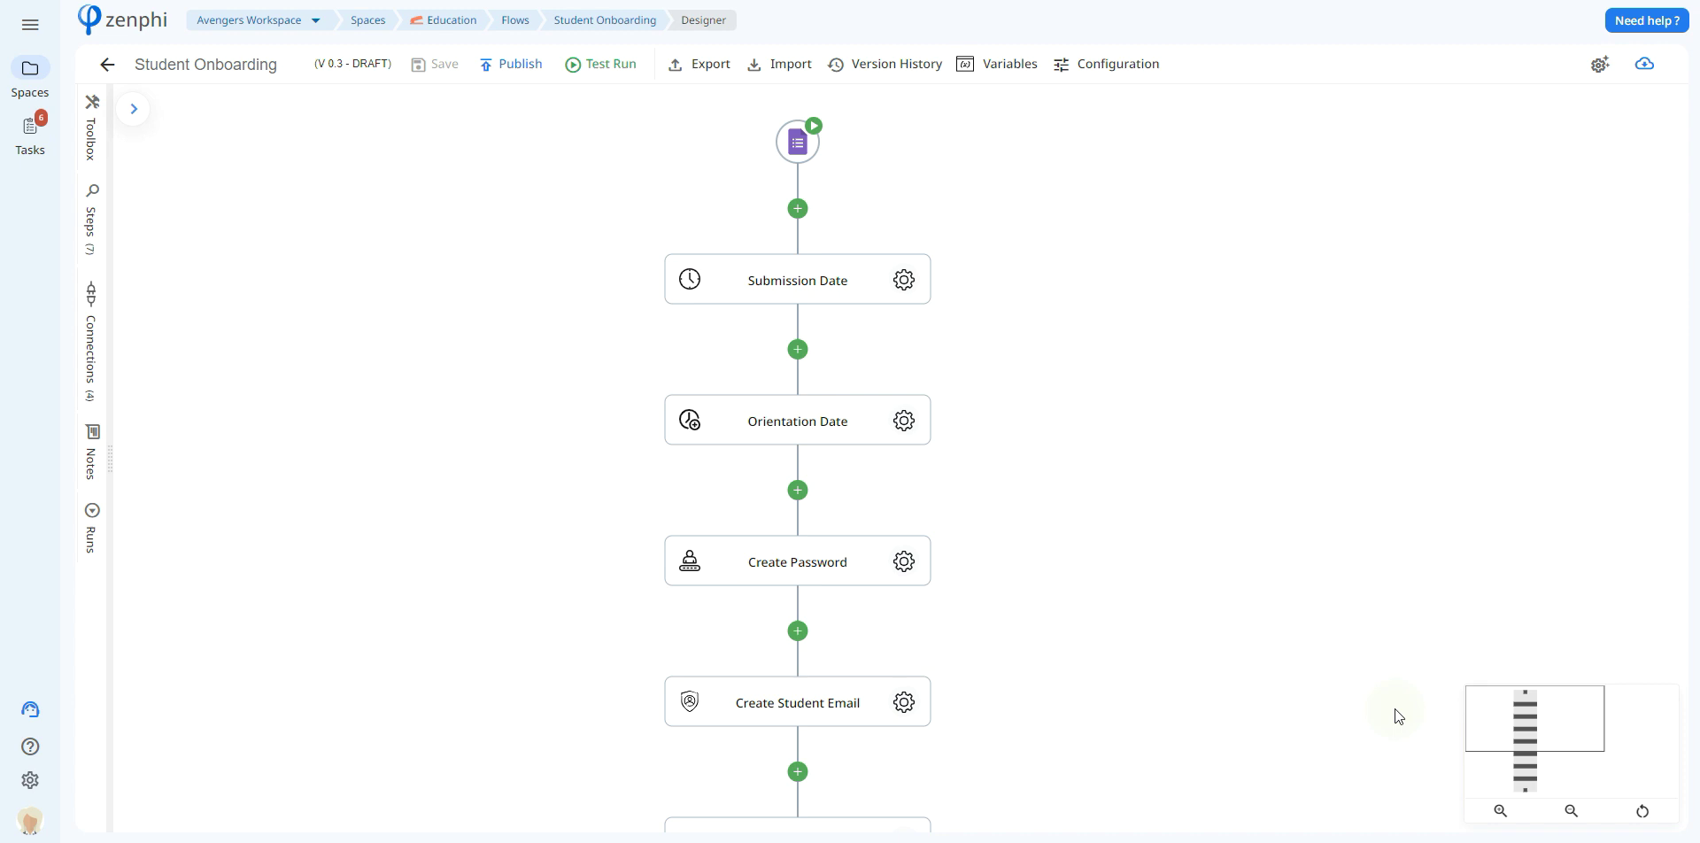
Inspect the Google Forms New Response trigger's settings and its dialog for creating a connection, without creating one
left_click(795, 142)
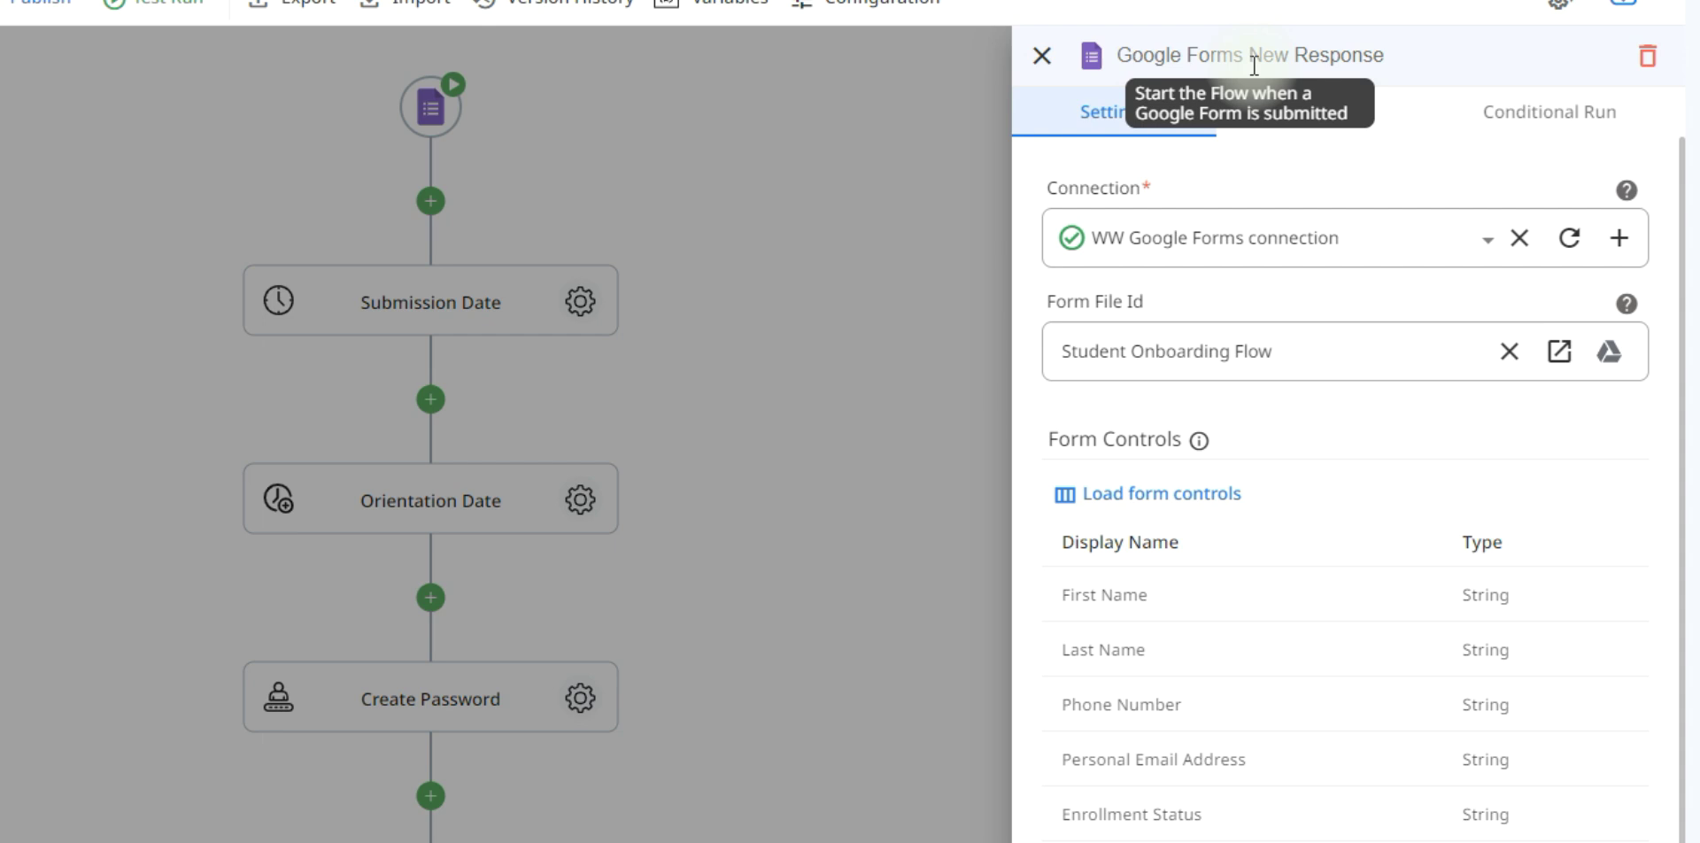
mouse_move(1629, 253)
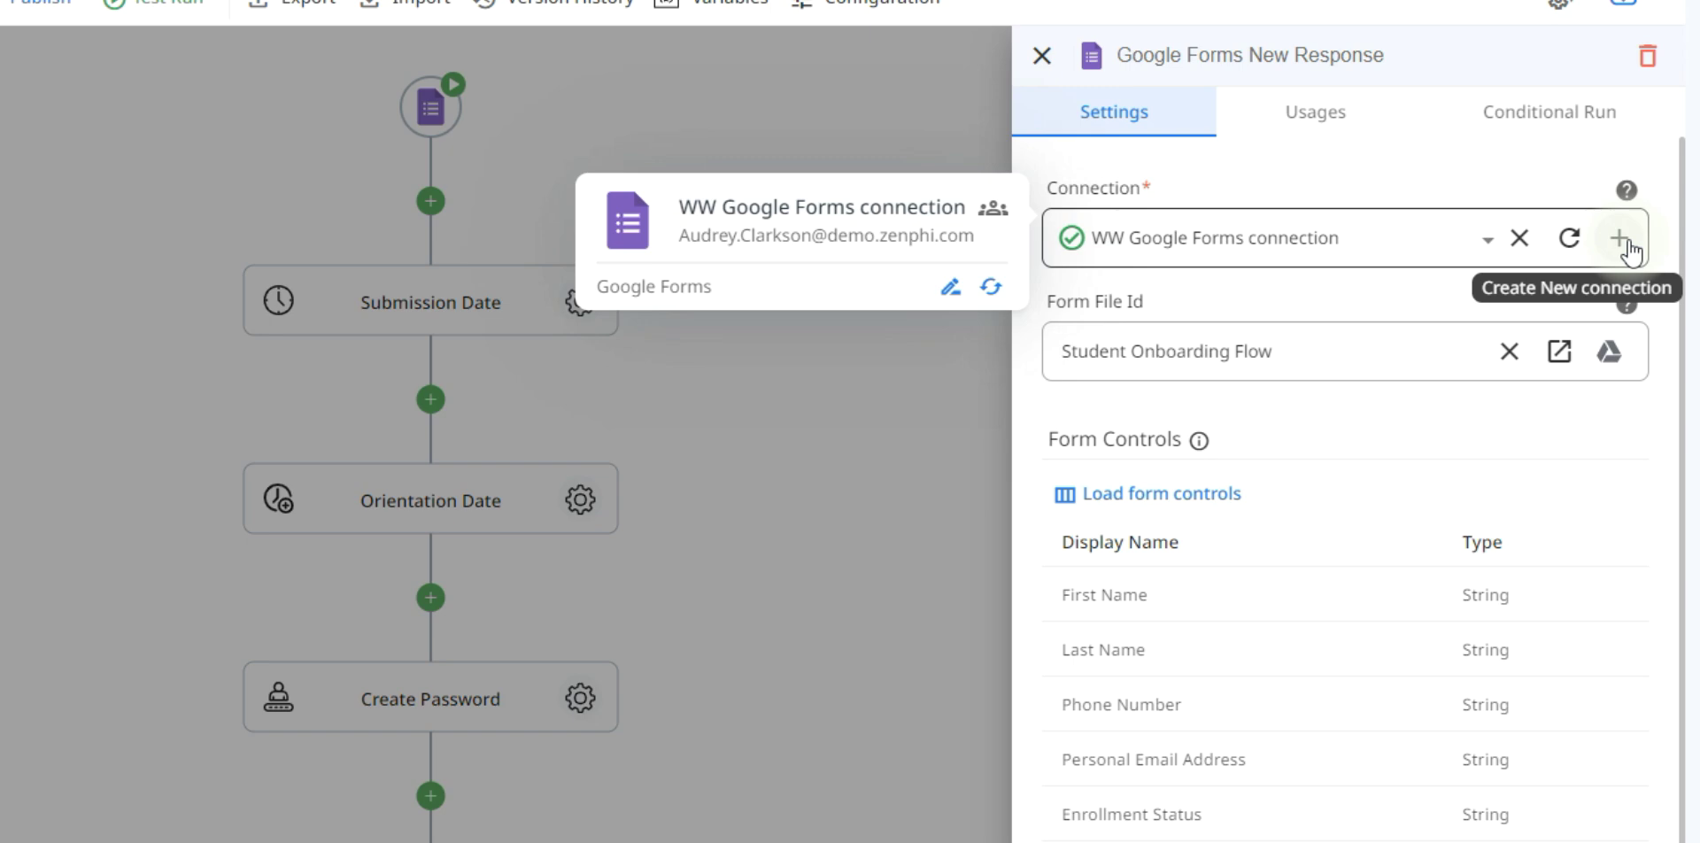
left_click(1627, 243)
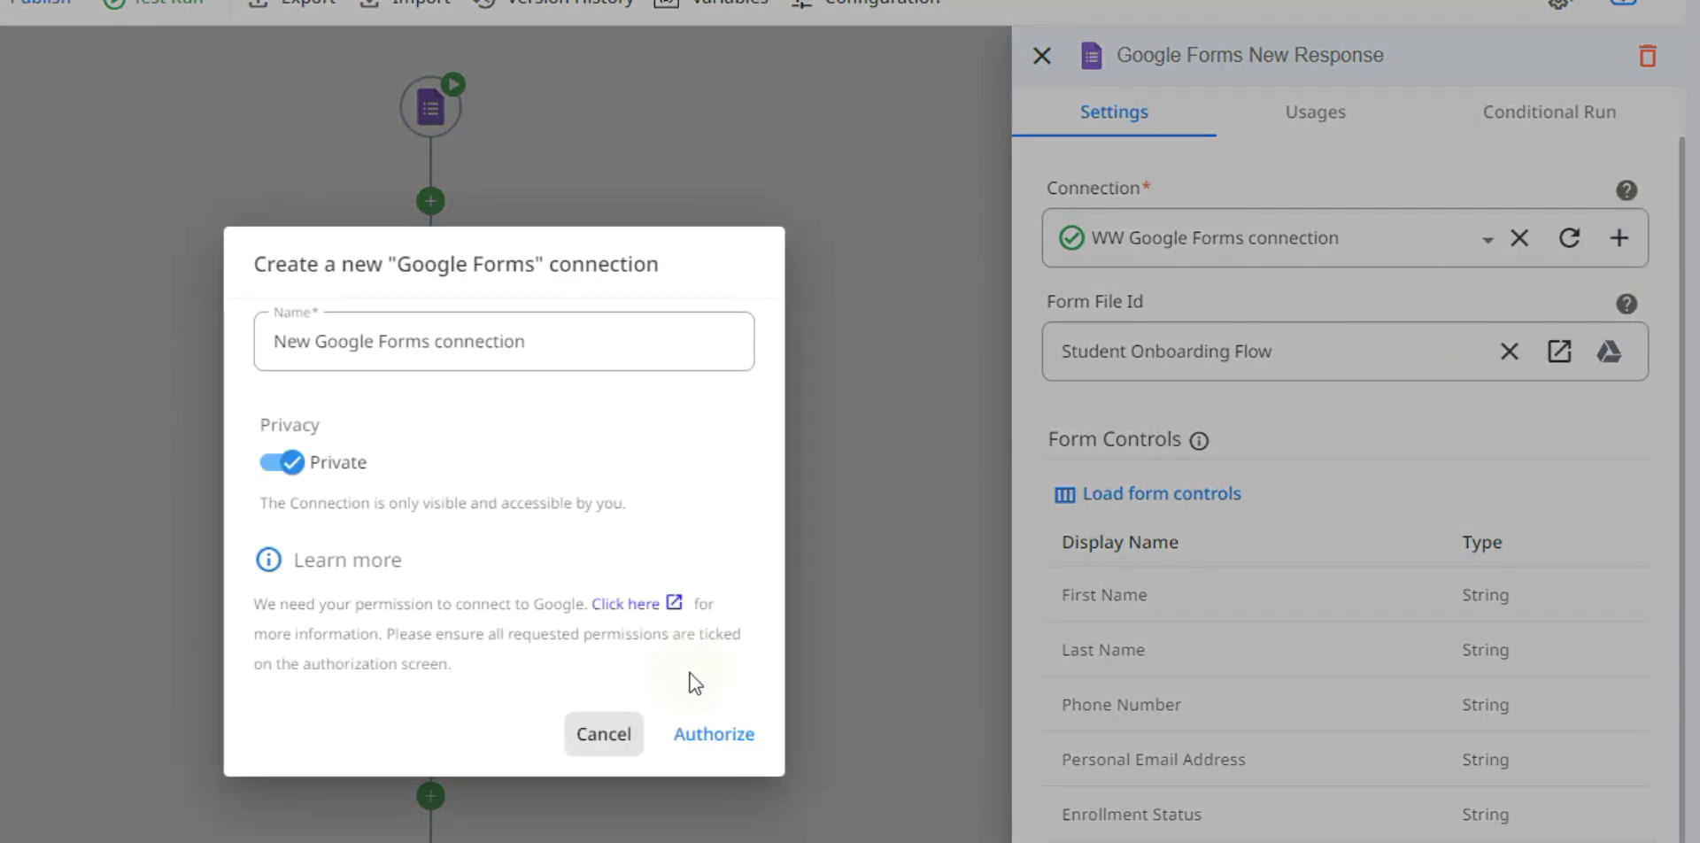
left_click(606, 738)
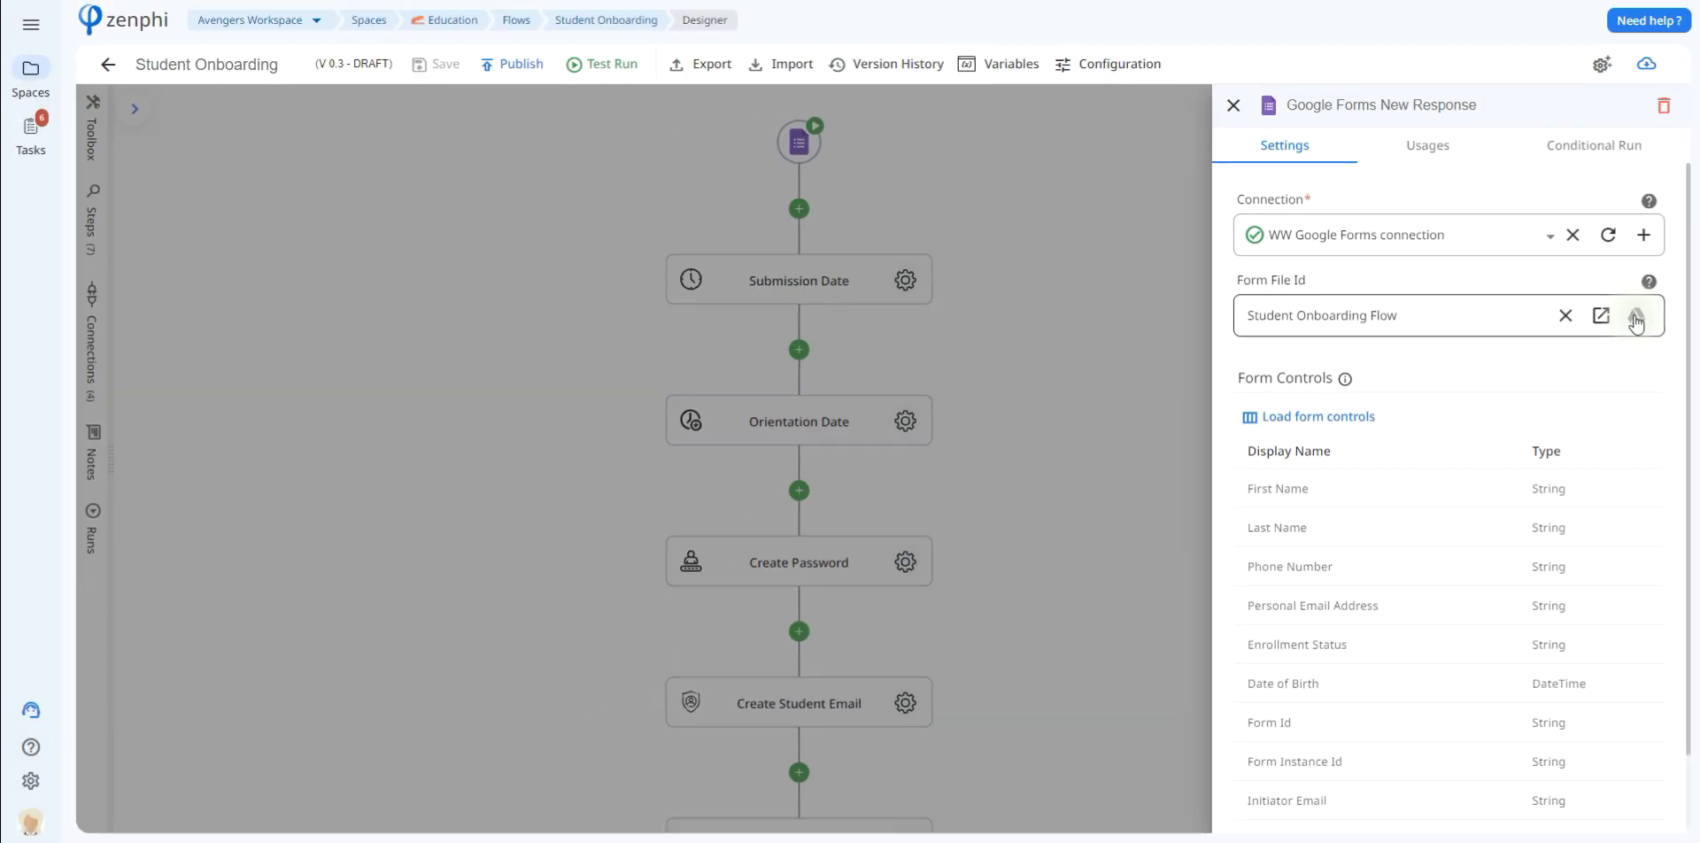
Review the questions in the Student Onboarding Flow Google Form linked to the trigger
left_click(1636, 319)
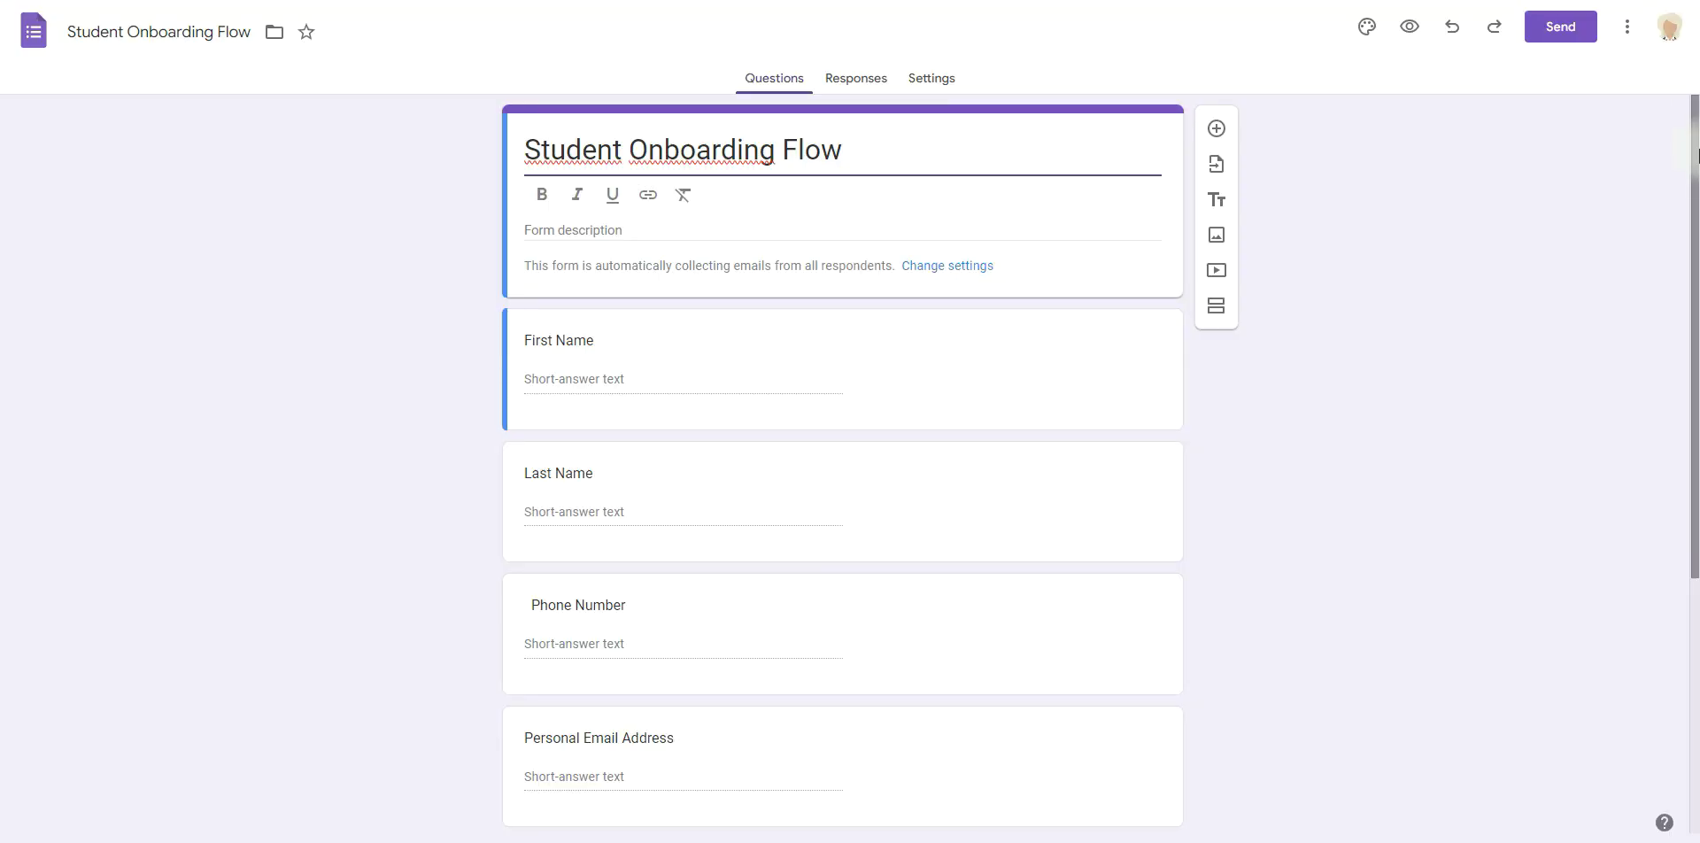
left_click_drag(1698, 157, 1697, 432)
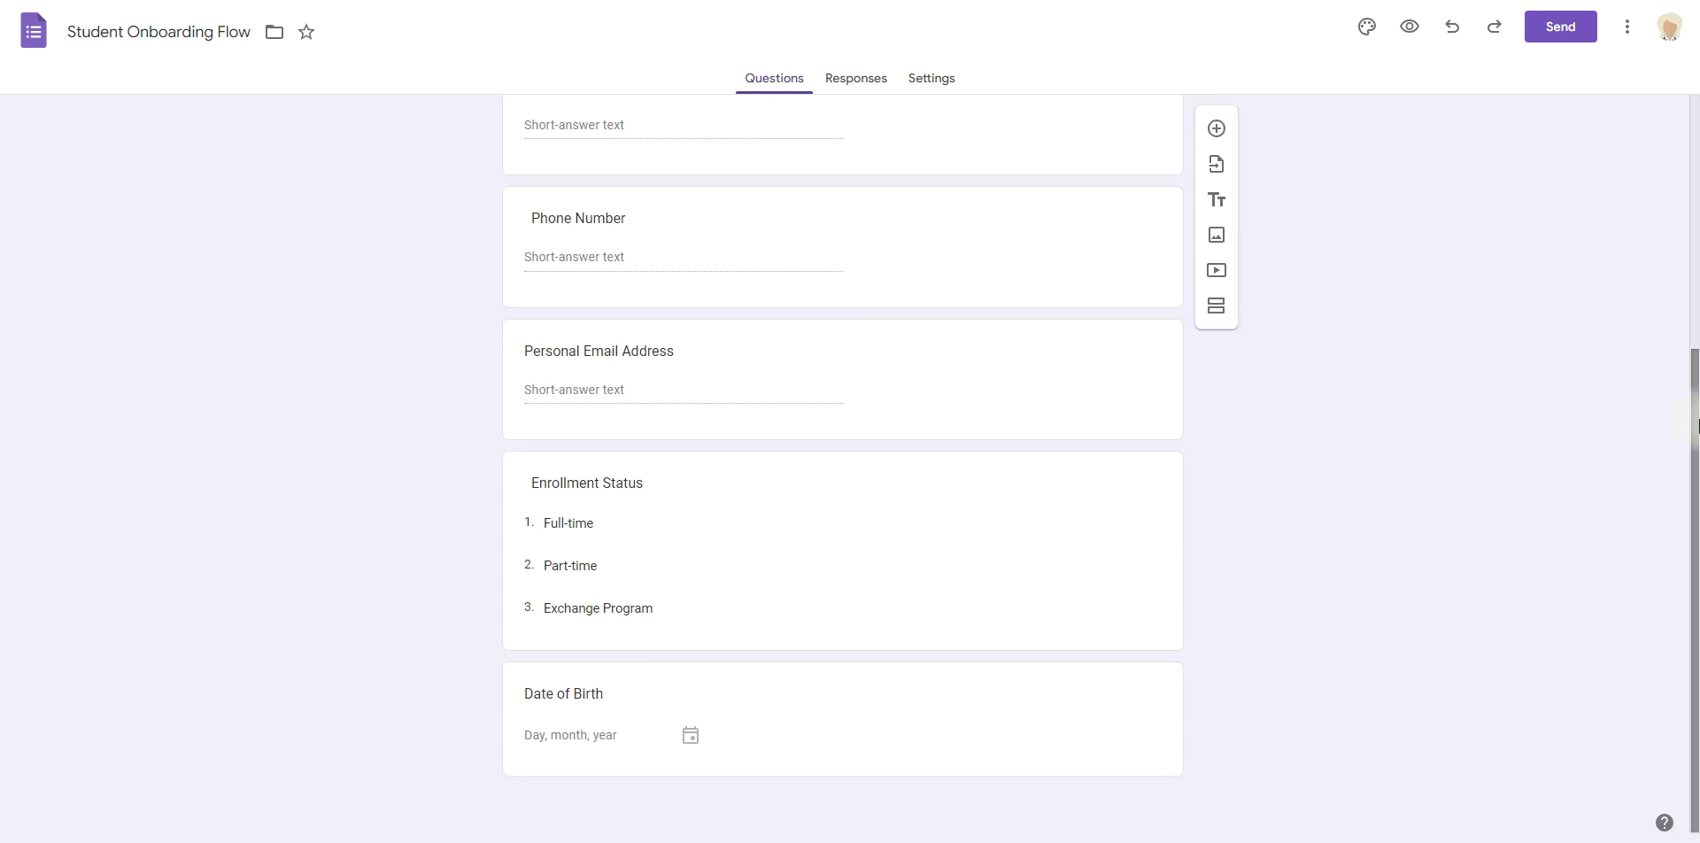
left_click(1604, 0)
Inspect the Submission Date step's date format options and the Orientation Date step's base date and values to add
left_click_drag(1277, 339, 1356, 279)
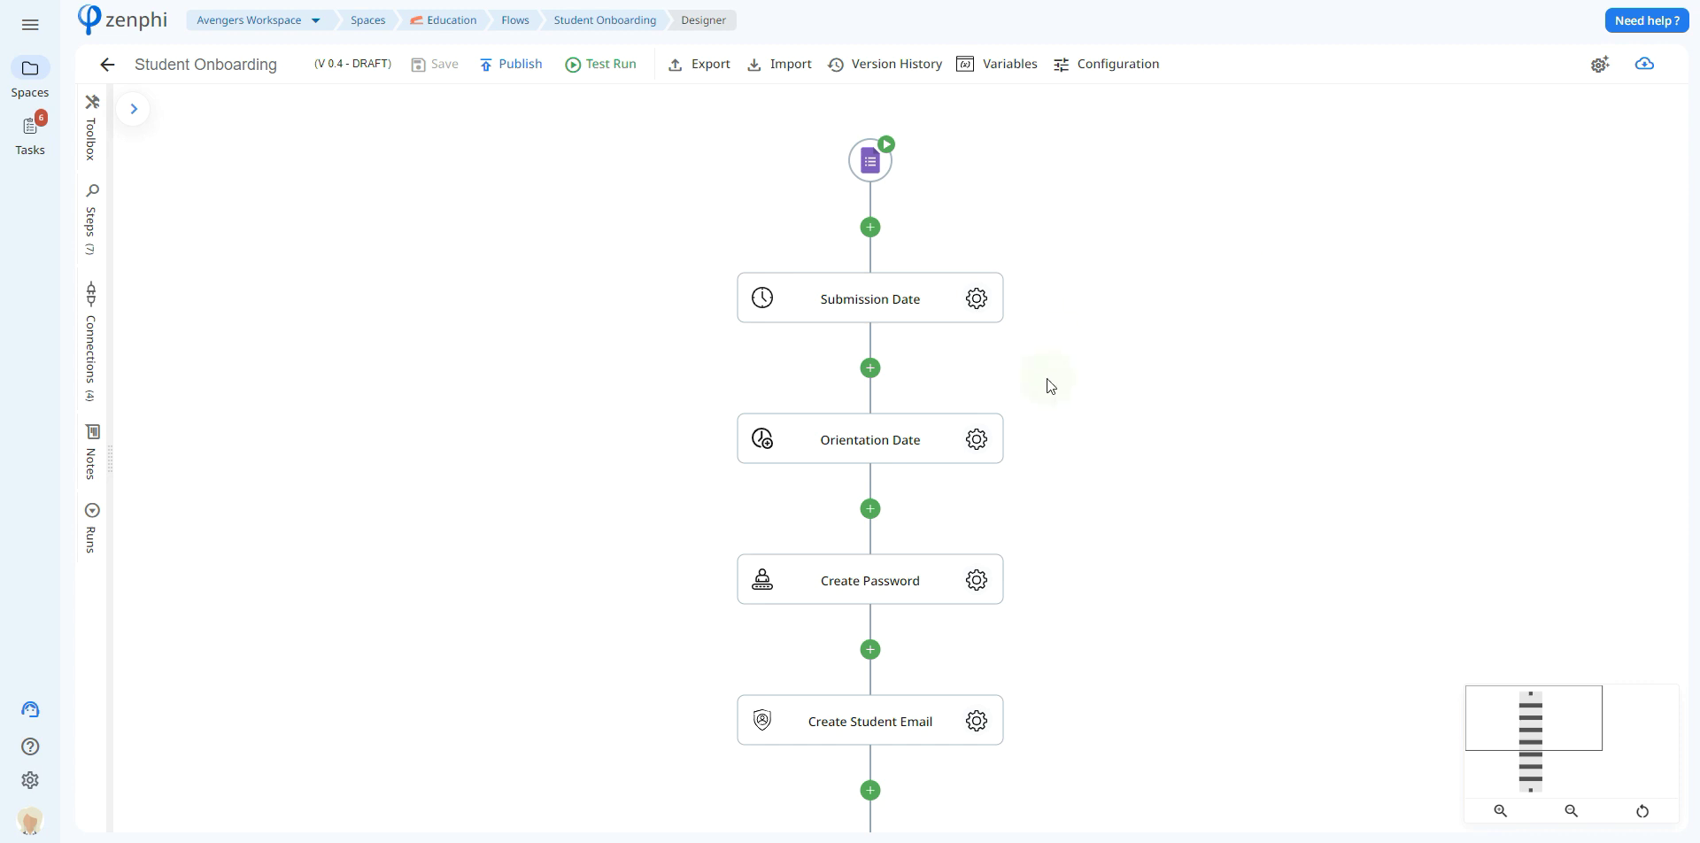
left_click(976, 299)
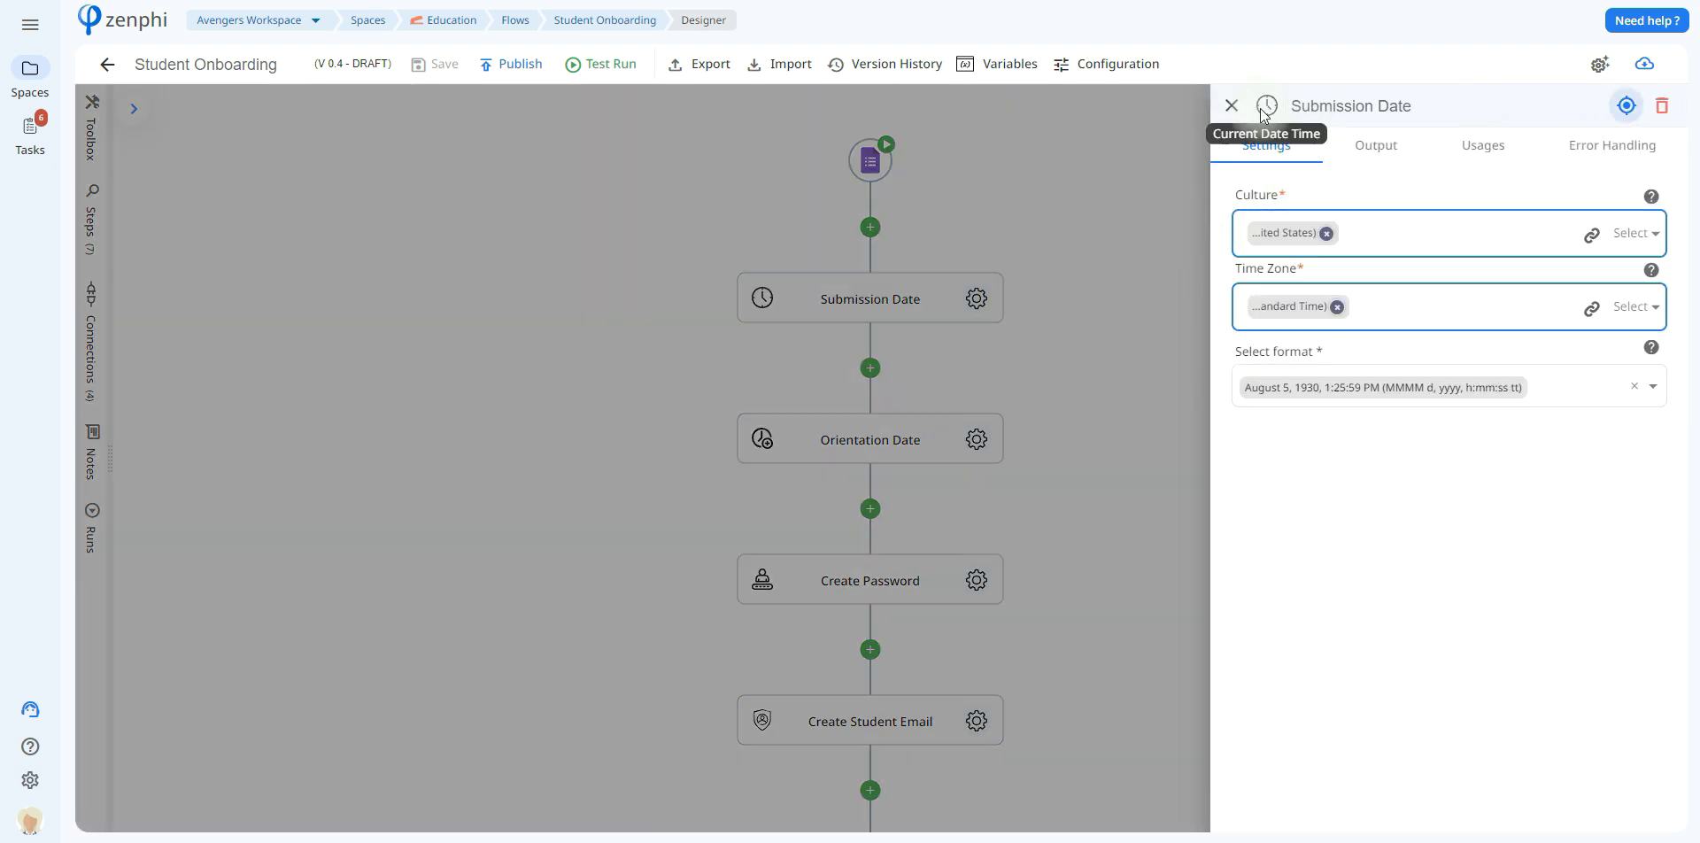
left_click(1465, 387)
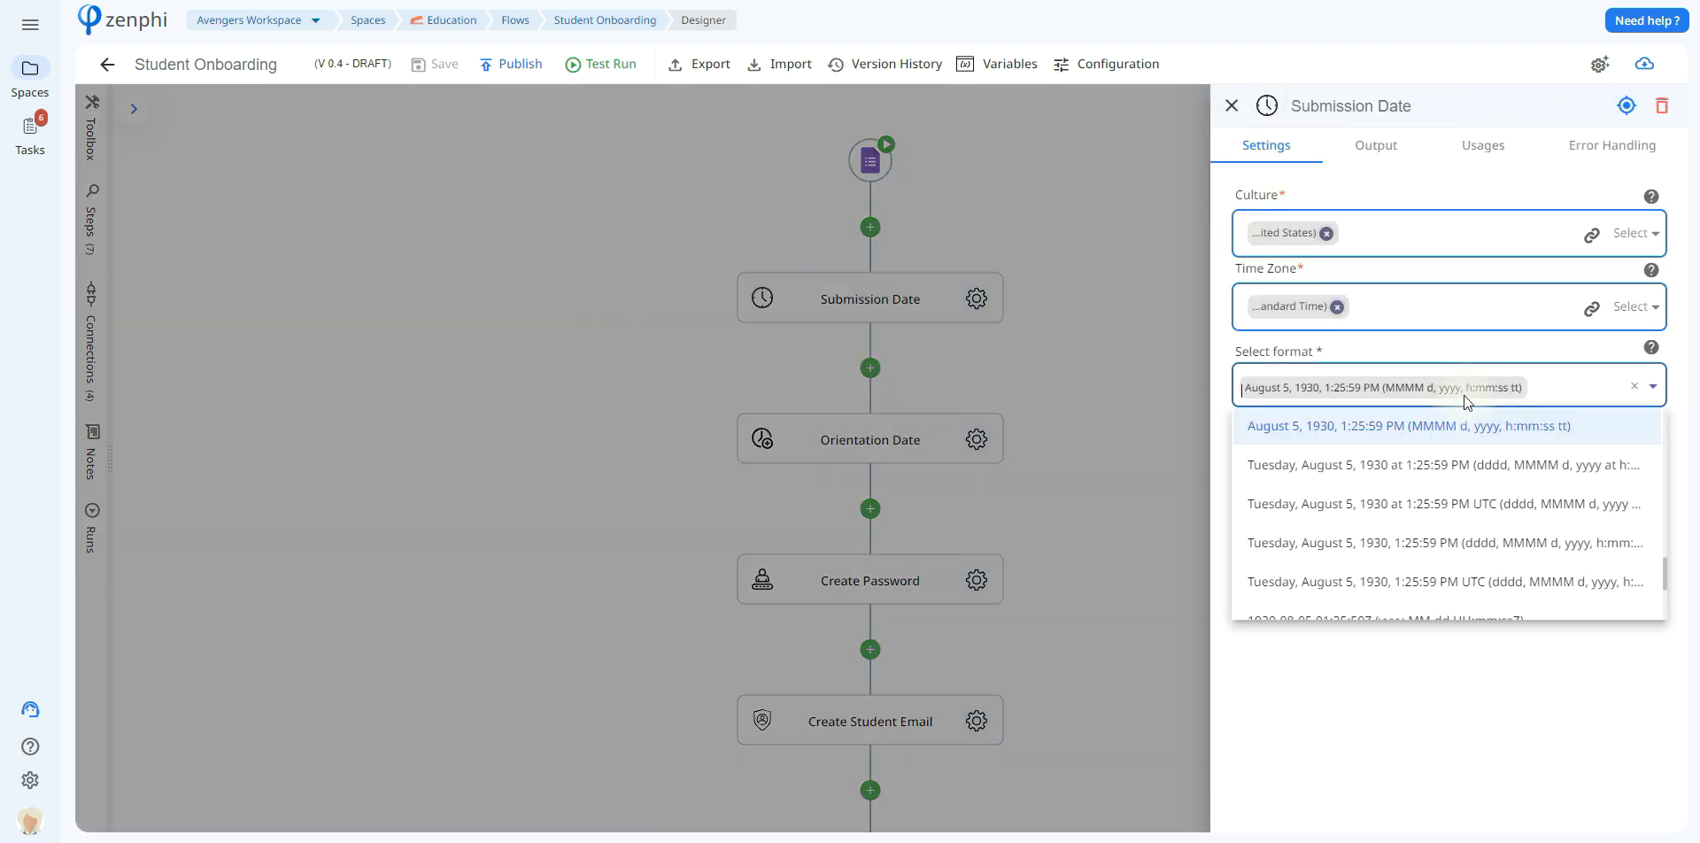
left_click(1075, 364)
left_click(976, 439)
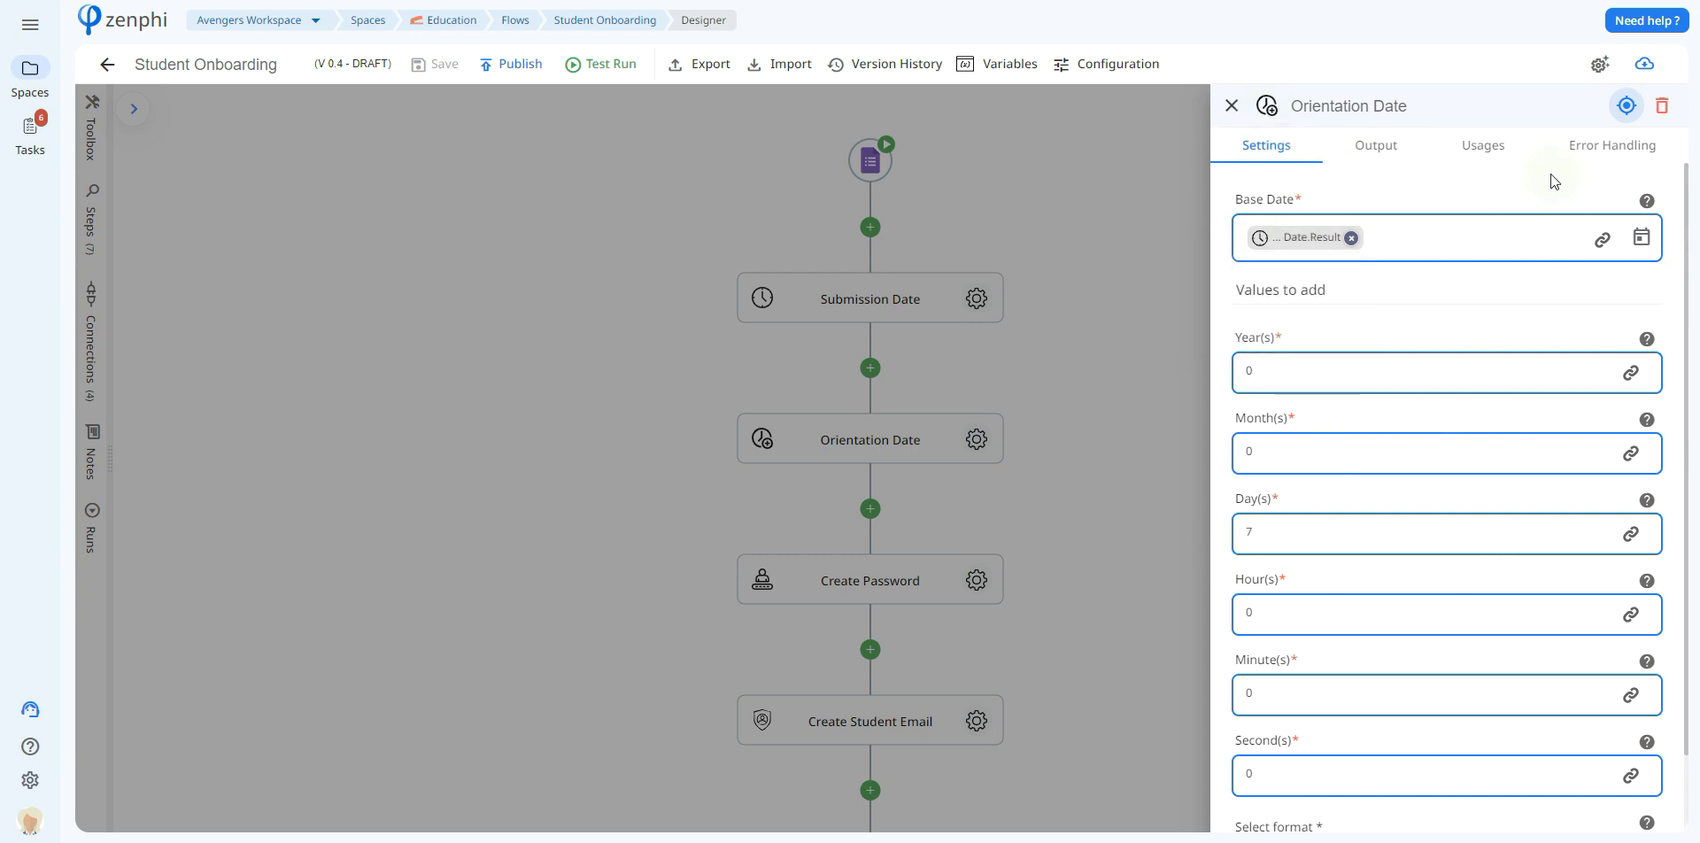
left_click(1081, 334)
Inspect the Create Password step's length limits and character options
scroll(1150, 398, "down", 3)
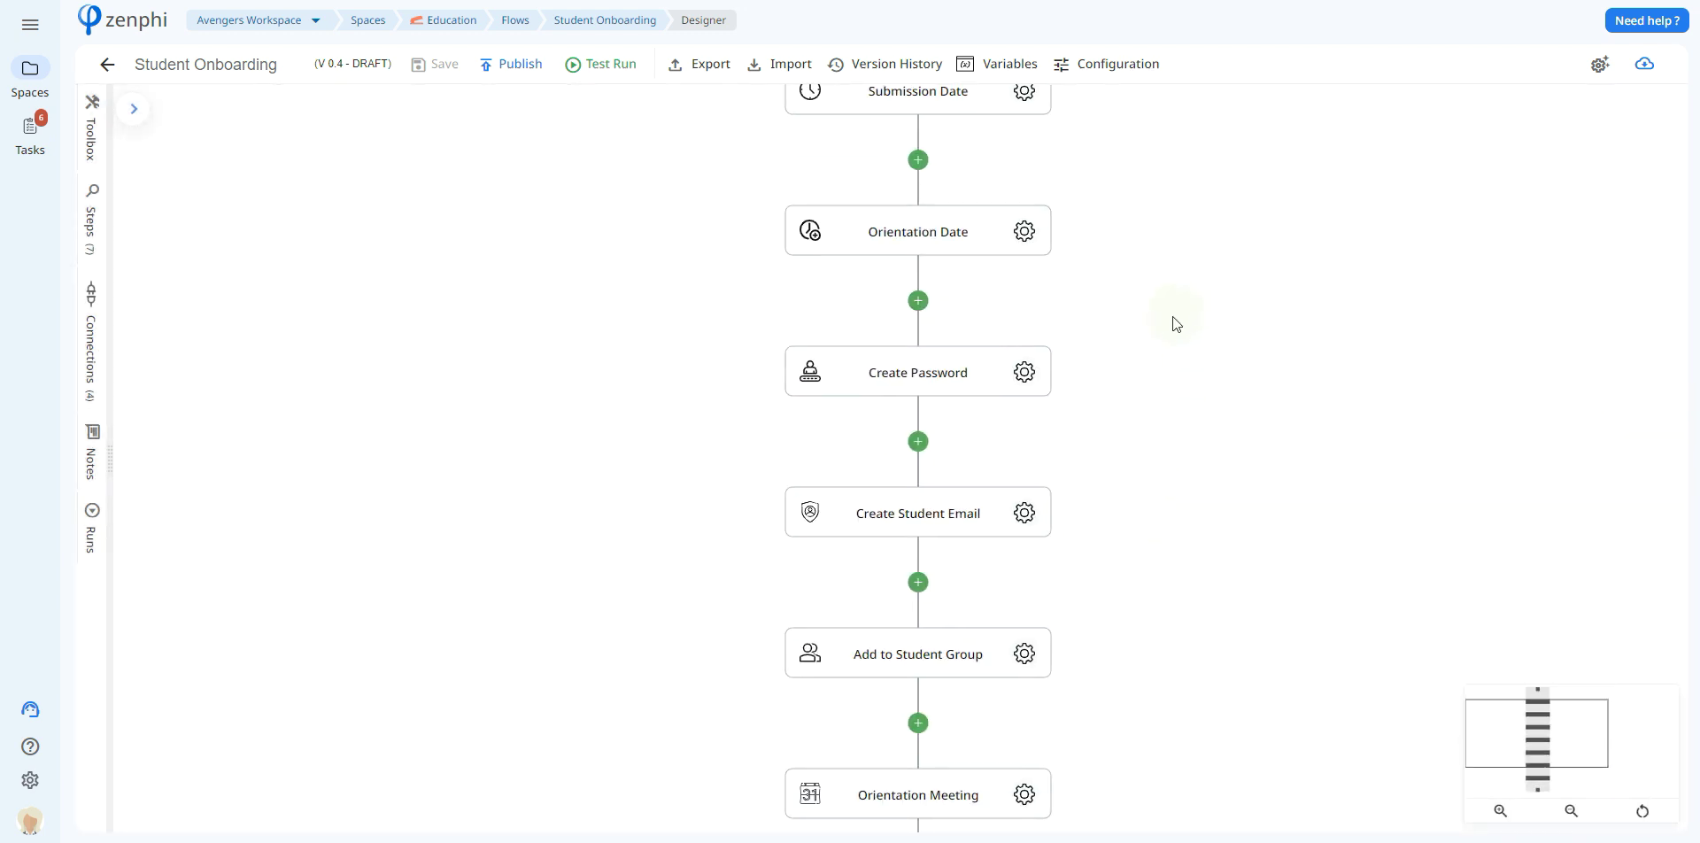
left_click(1025, 372)
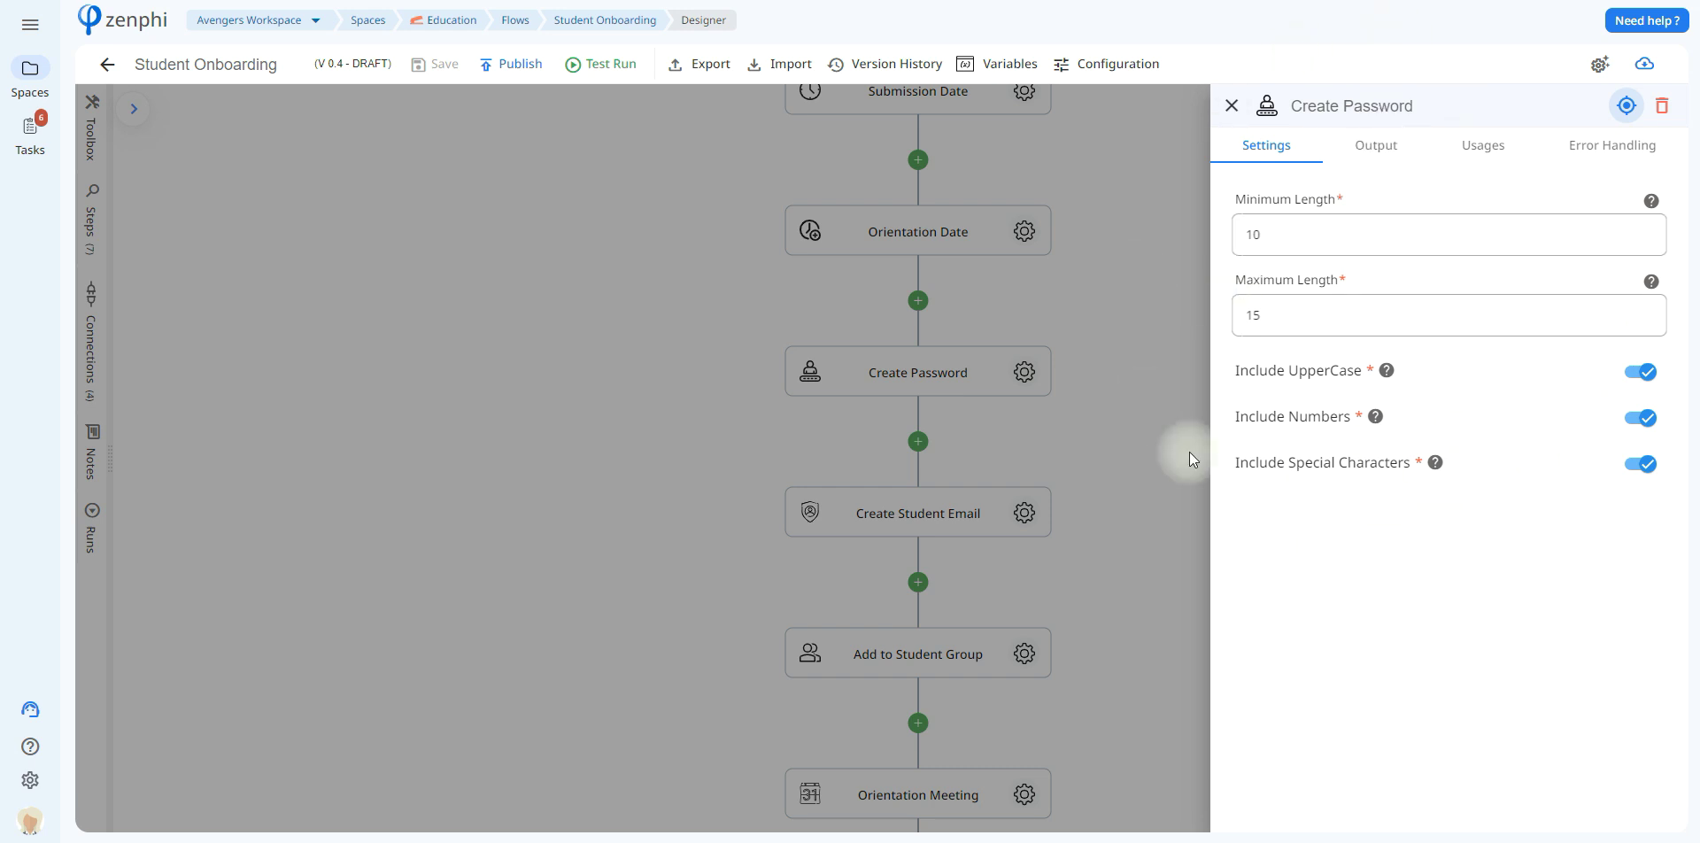
left_click(1107, 462)
Examine the Create Student Email step's connection and the tokens available for its Password and First Name fields
scroll(1144, 565, "down", 2)
left_click(1037, 370)
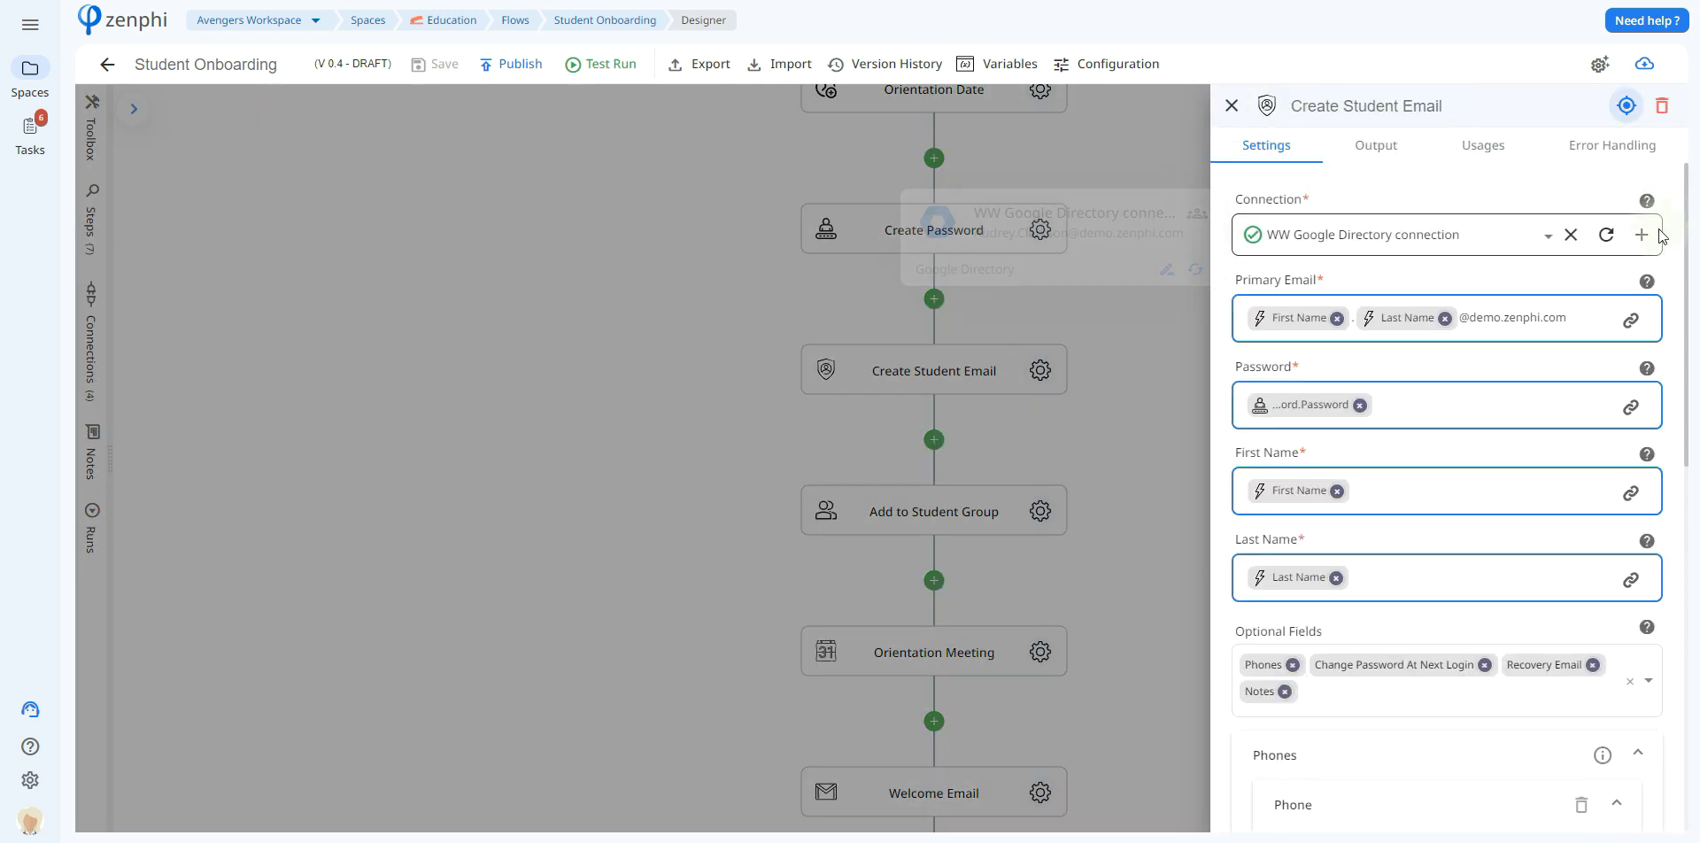
mouse_move(1654, 235)
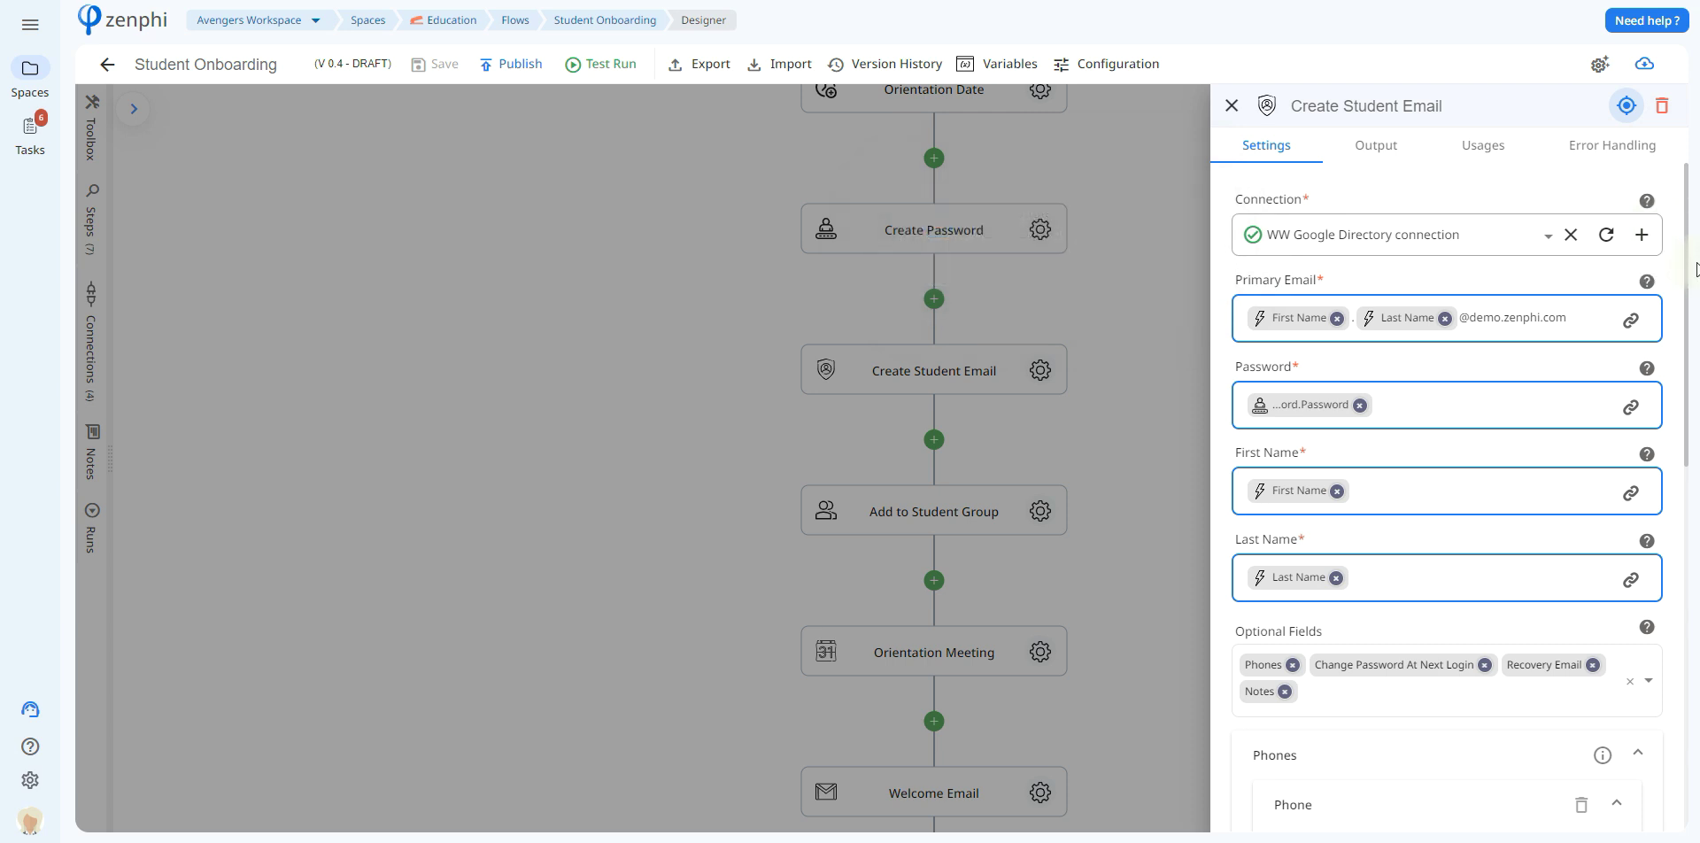
left_click(1186, 345)
left_click(1634, 409)
left_click(1056, 210)
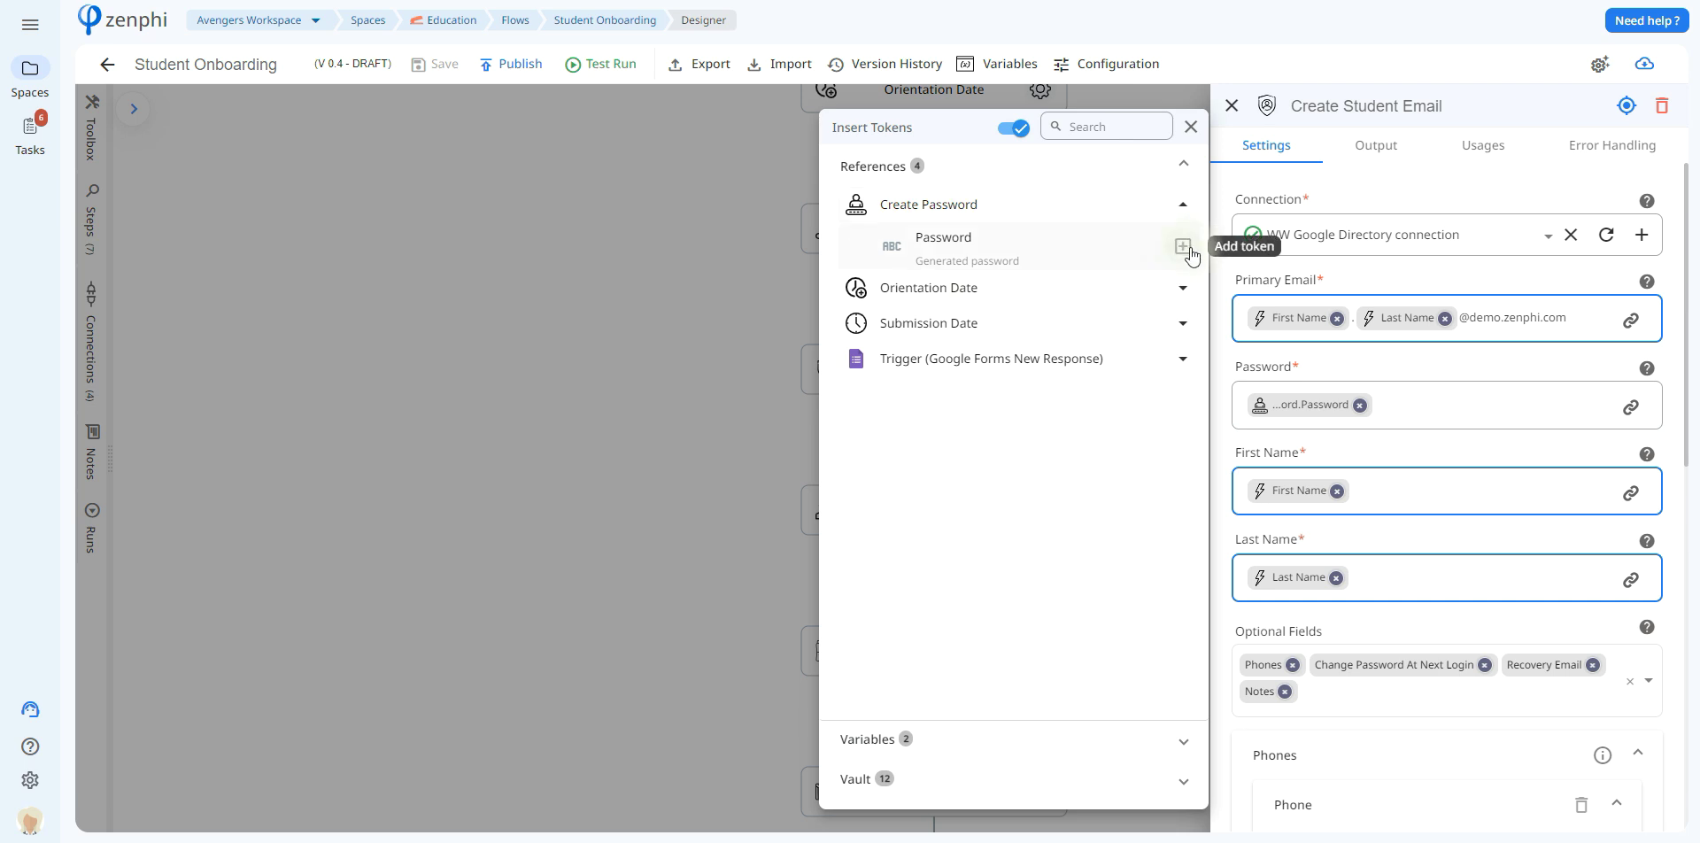
left_click(1346, 419)
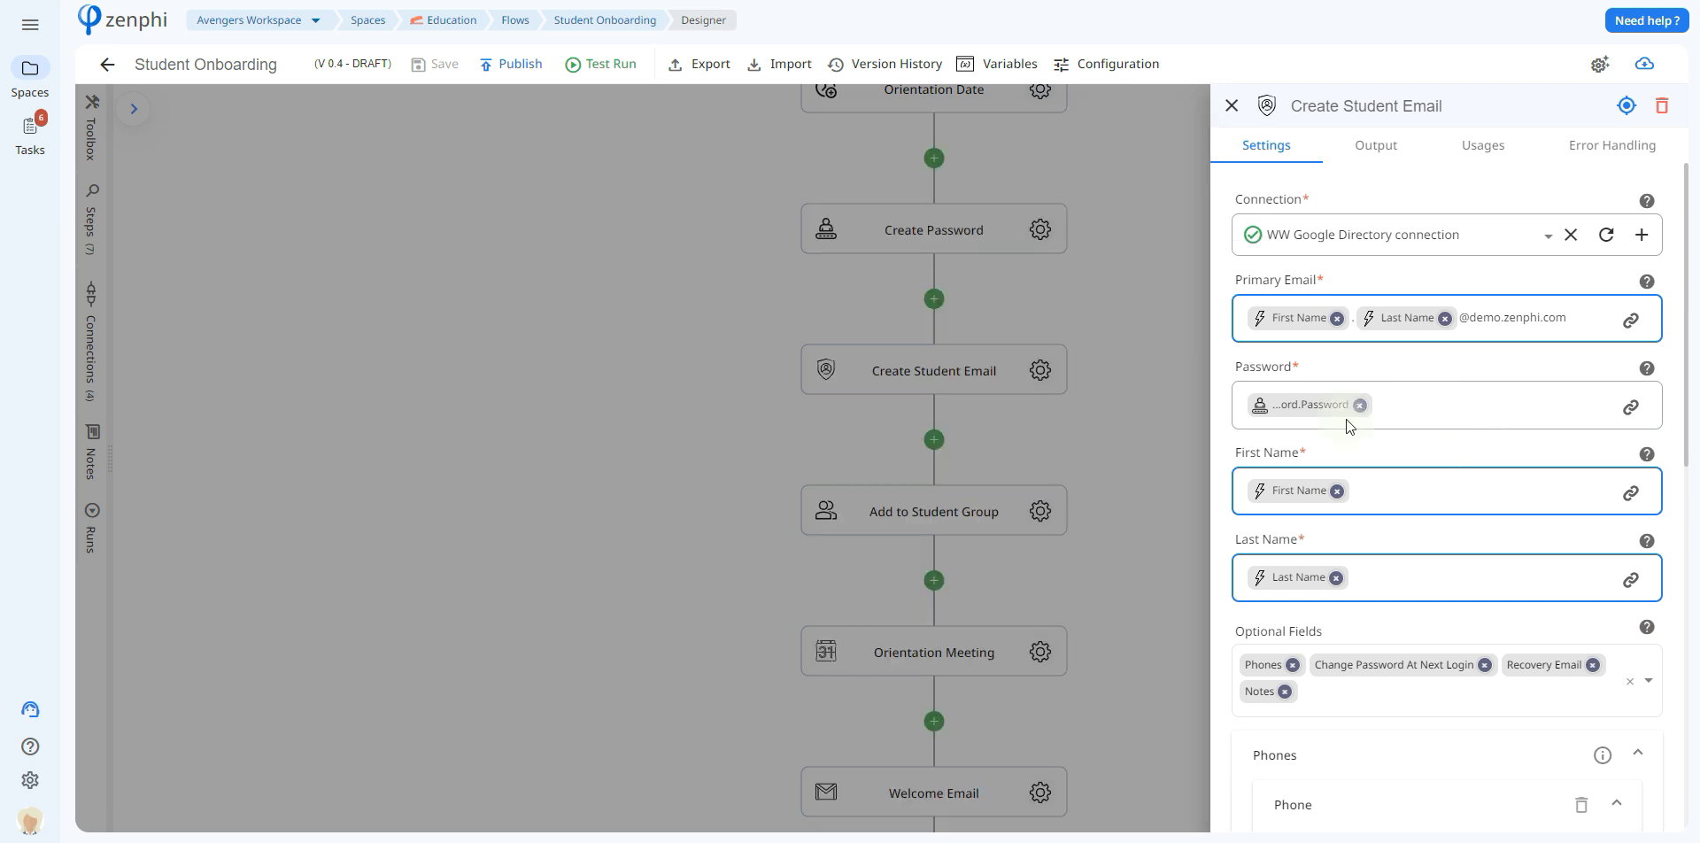
left_click(1632, 495)
left_click(1106, 327)
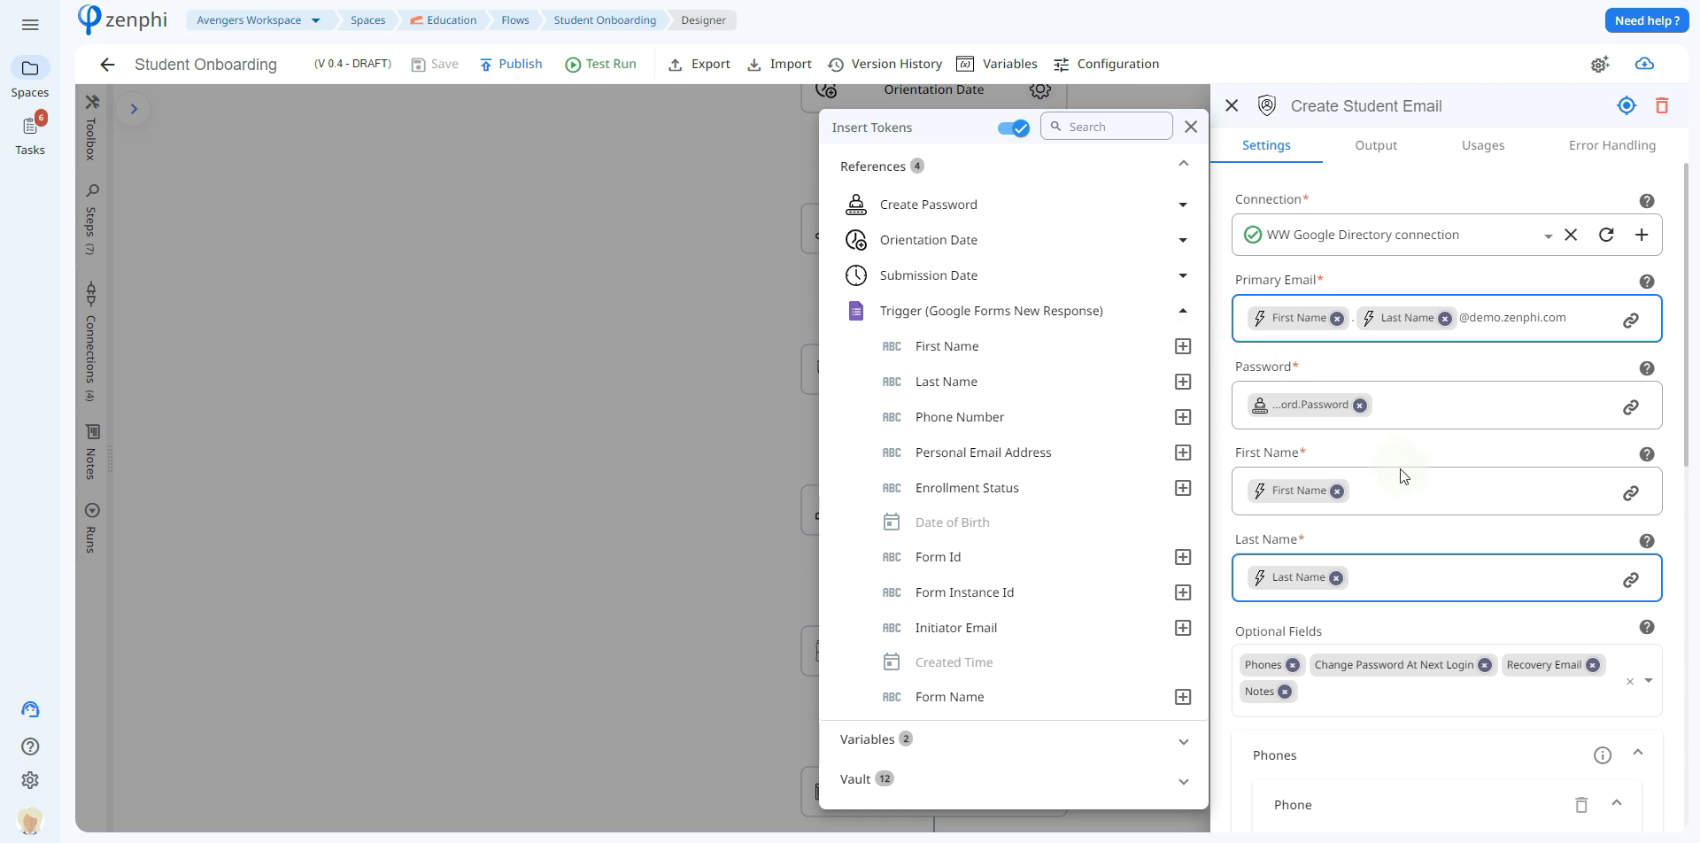
left_click(1515, 466)
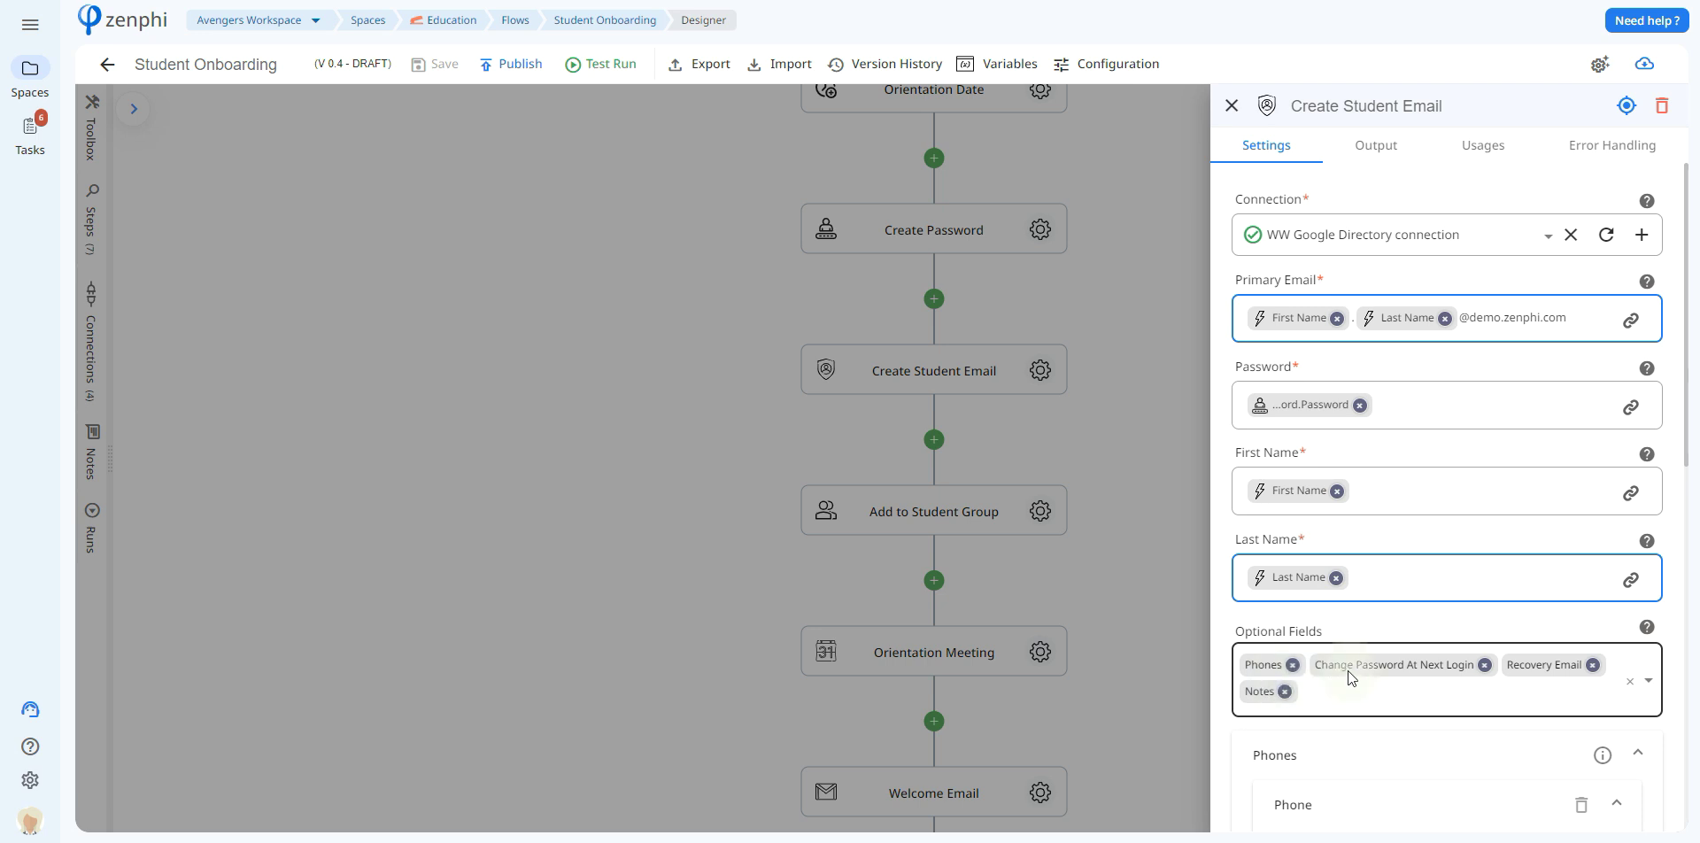
Look through the optional user fields available in the Create Student Email step
left_click(1351, 699)
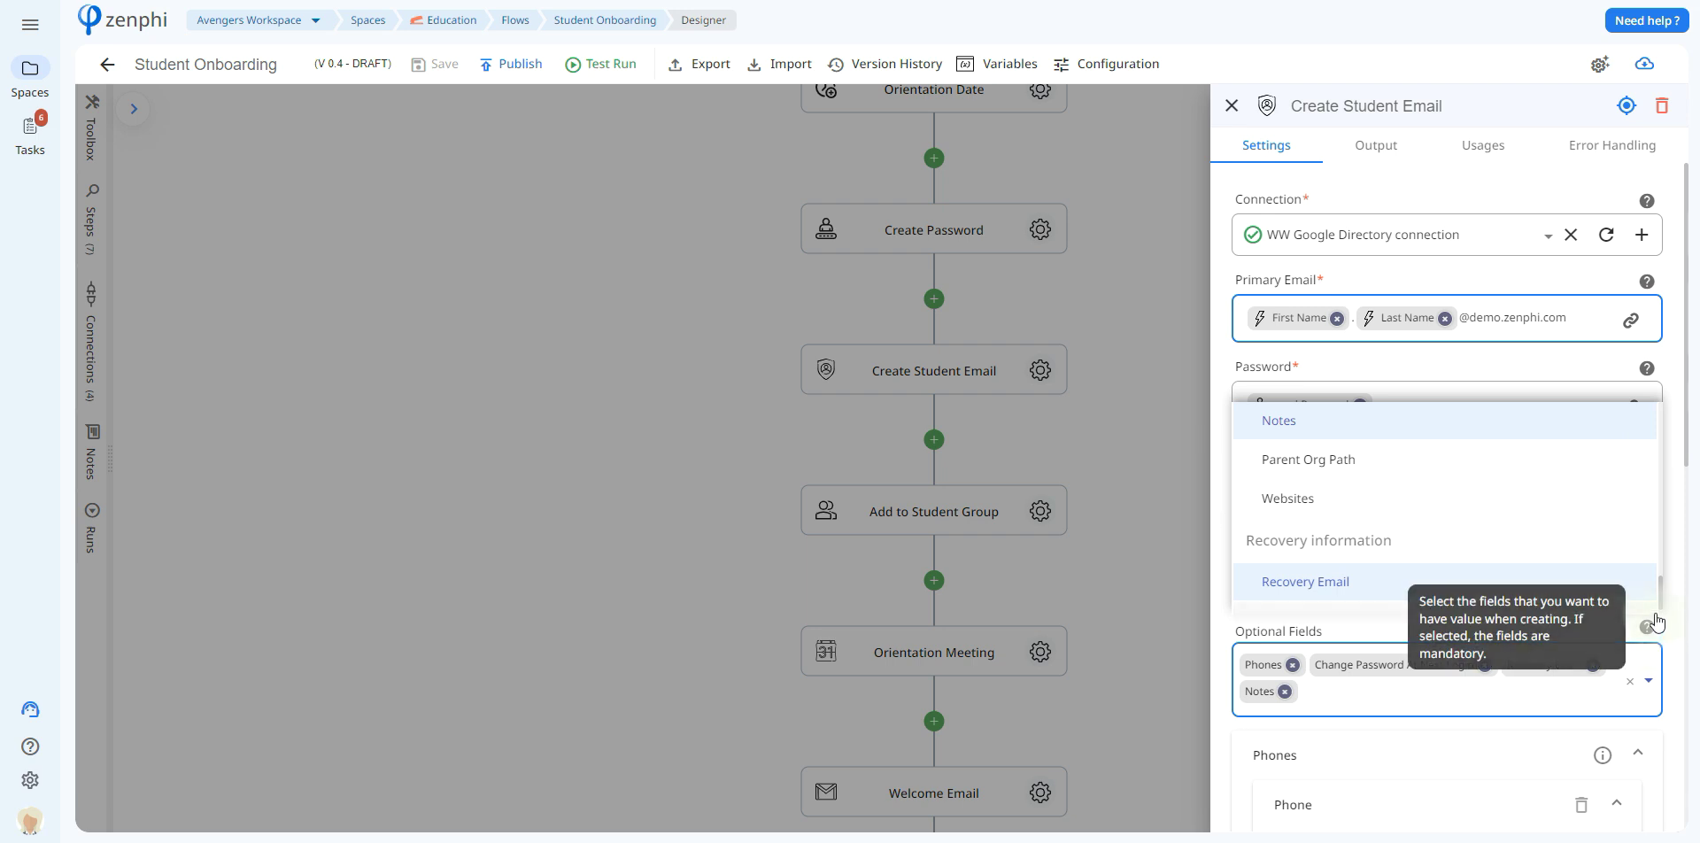
left_click_drag(1661, 595, 1651, 416)
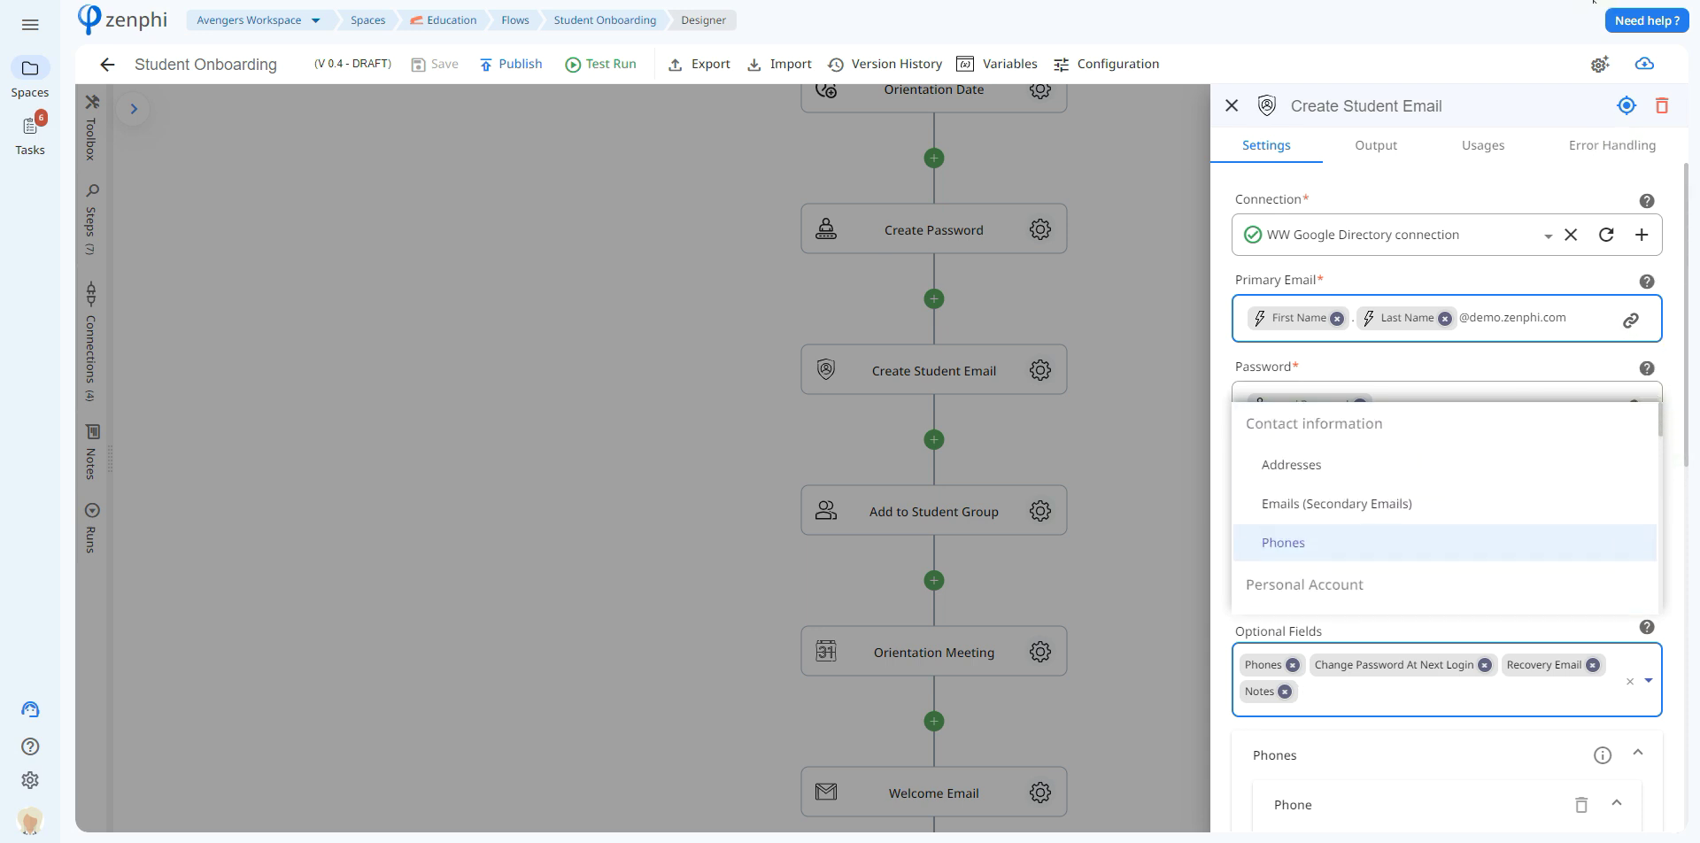
left_click(1091, 359)
Inspect the Add to Student Group step's settings and the suggested token for the Member's Email Address
left_click(1043, 370)
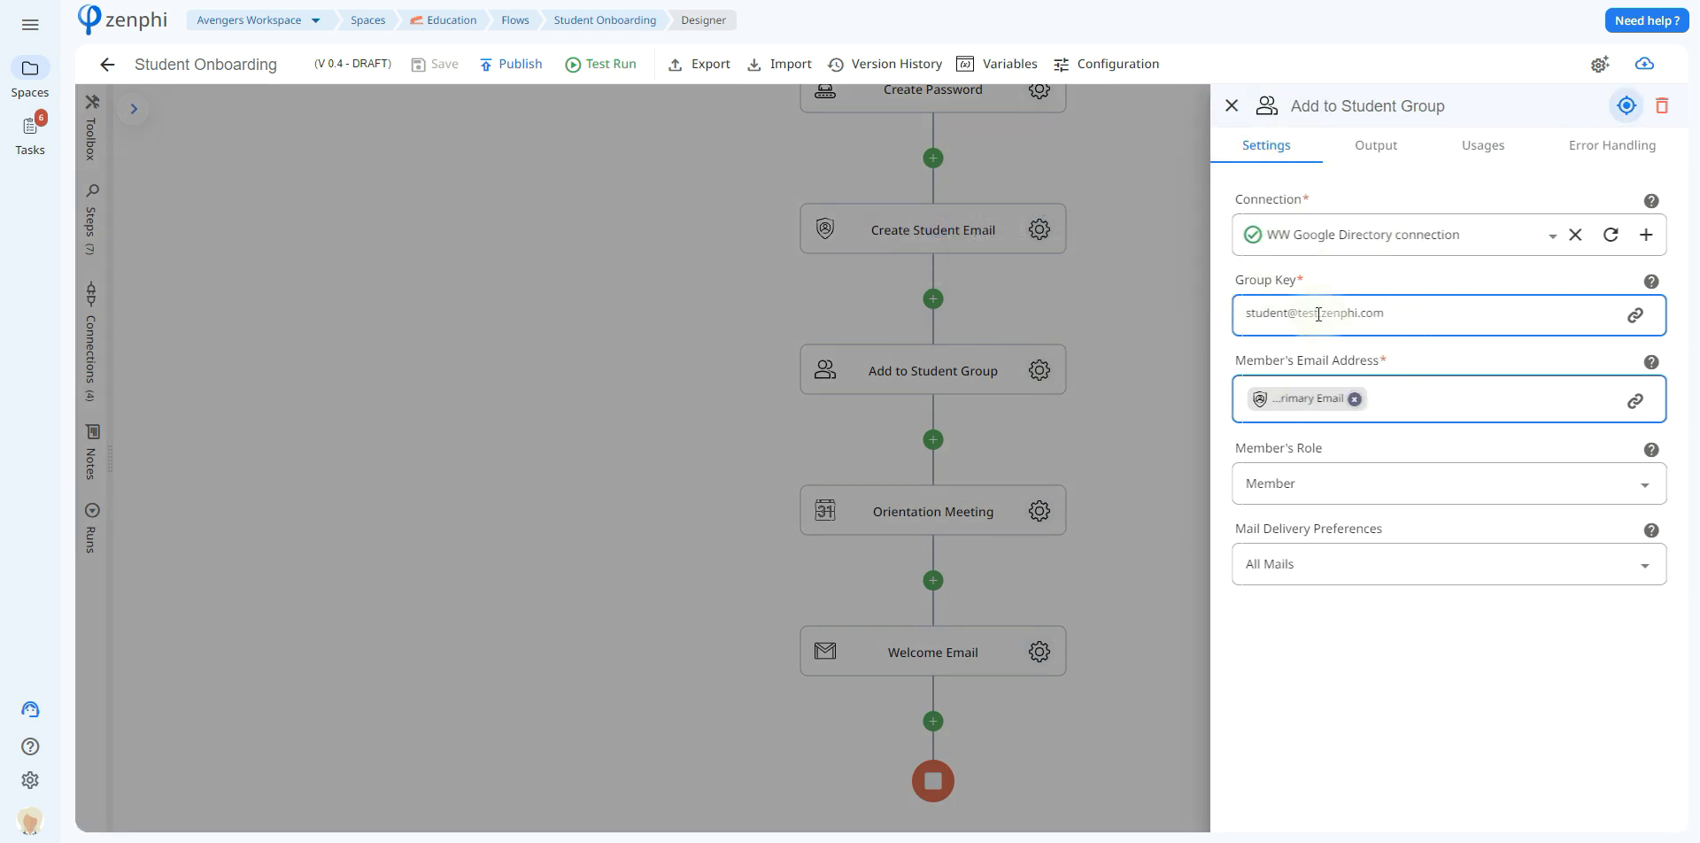
left_click(1636, 403)
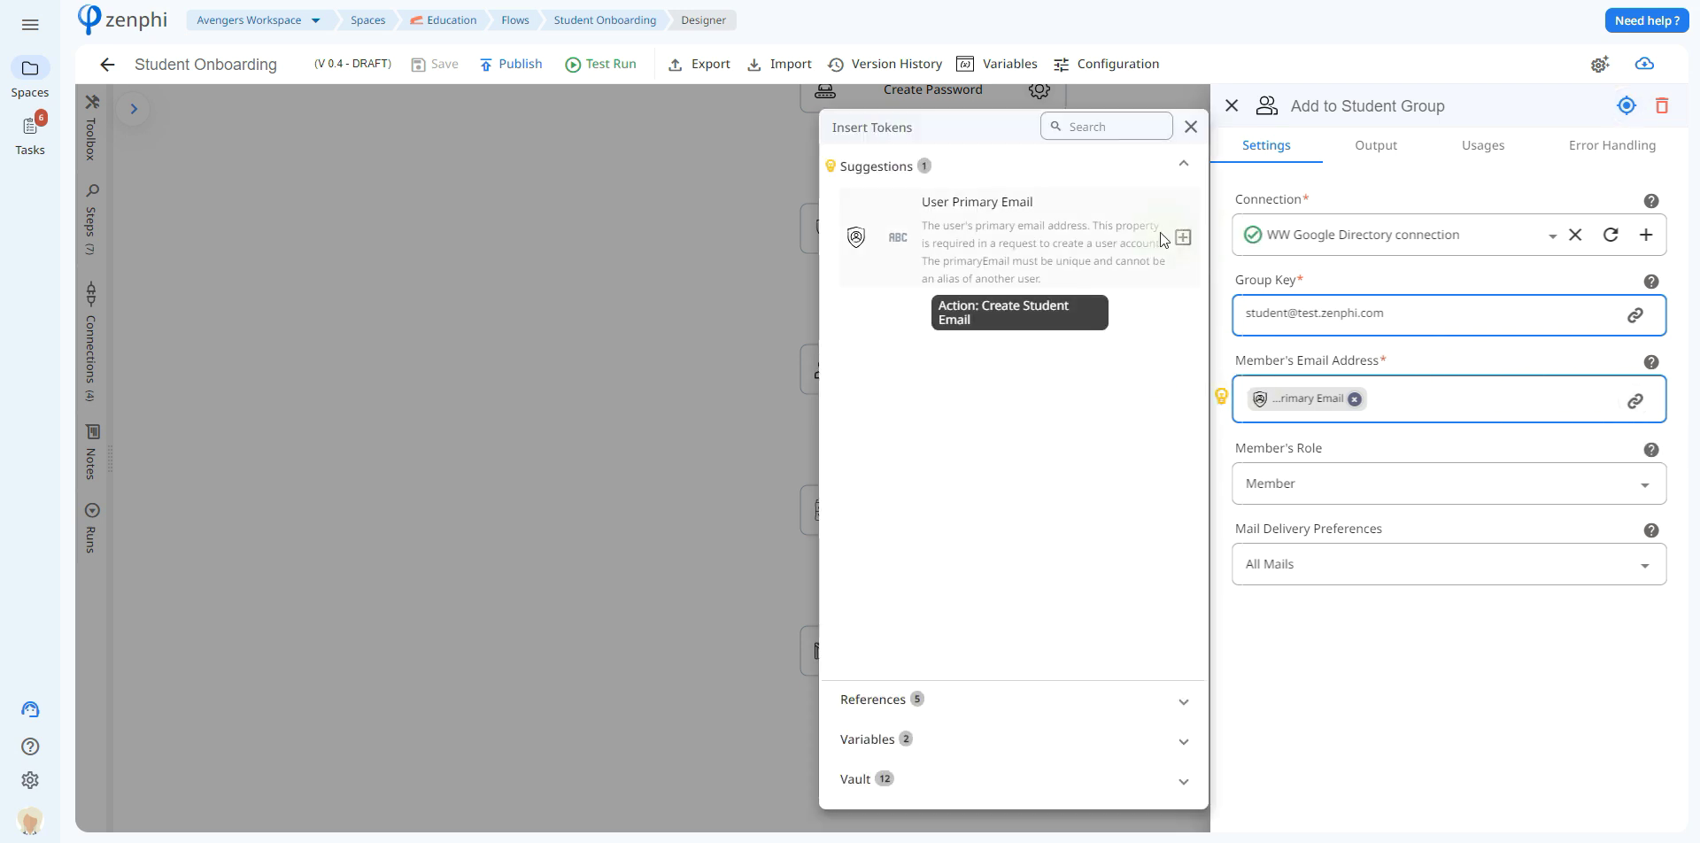
left_click(1337, 434)
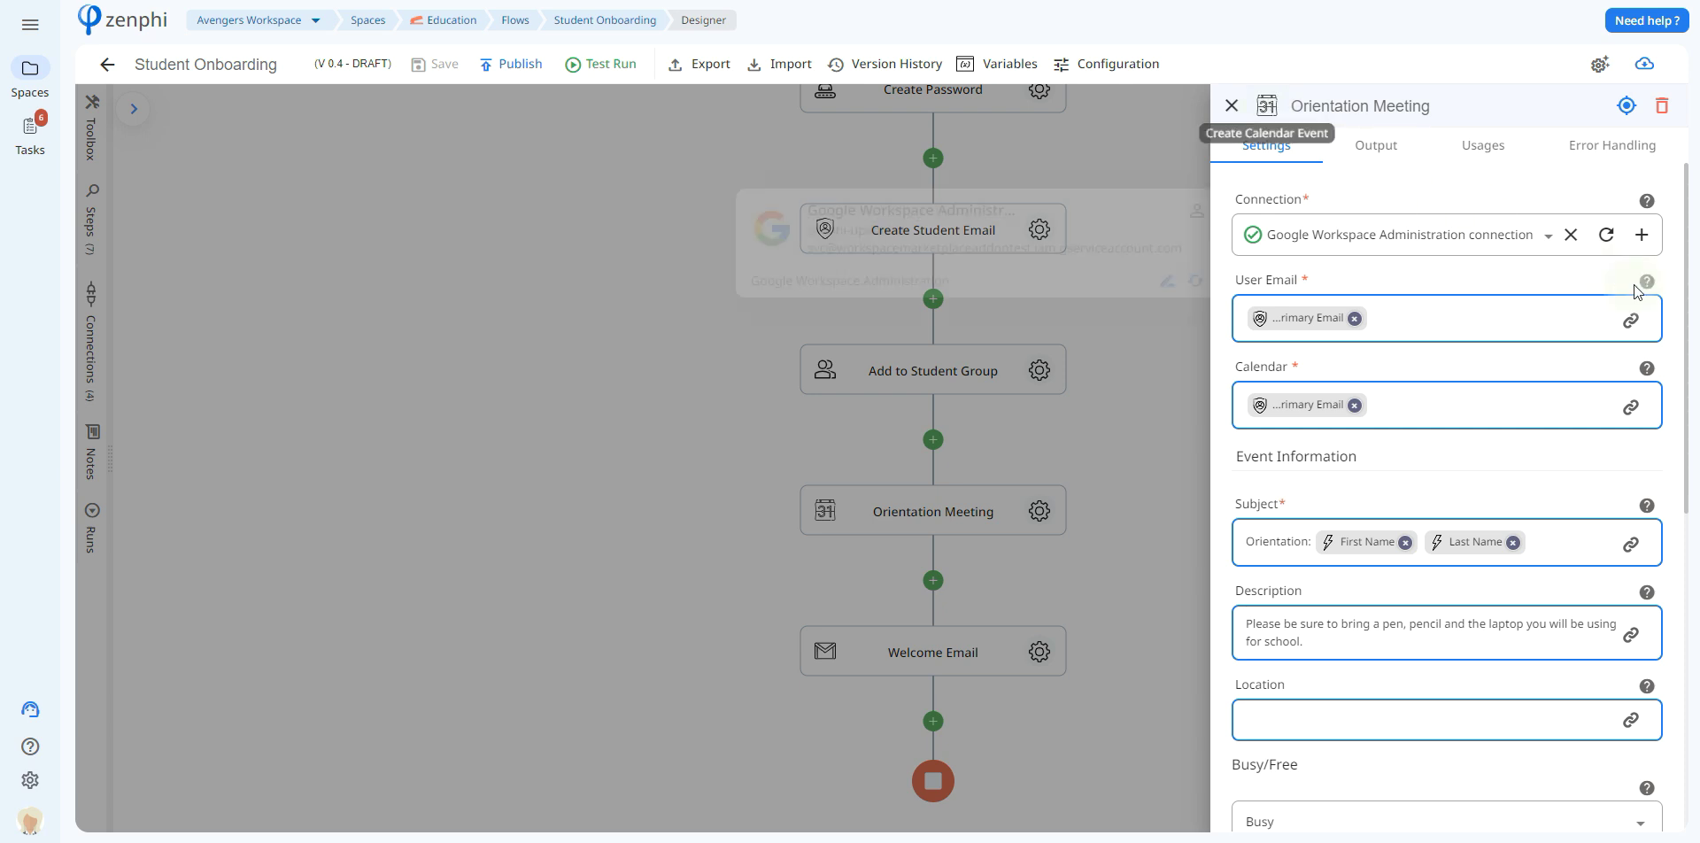
Review the Orientation Meeting step's event information, attendees and schedule settings
left_click_drag(1686, 292, 1688, 436)
scroll(1405, 413, "down", 4)
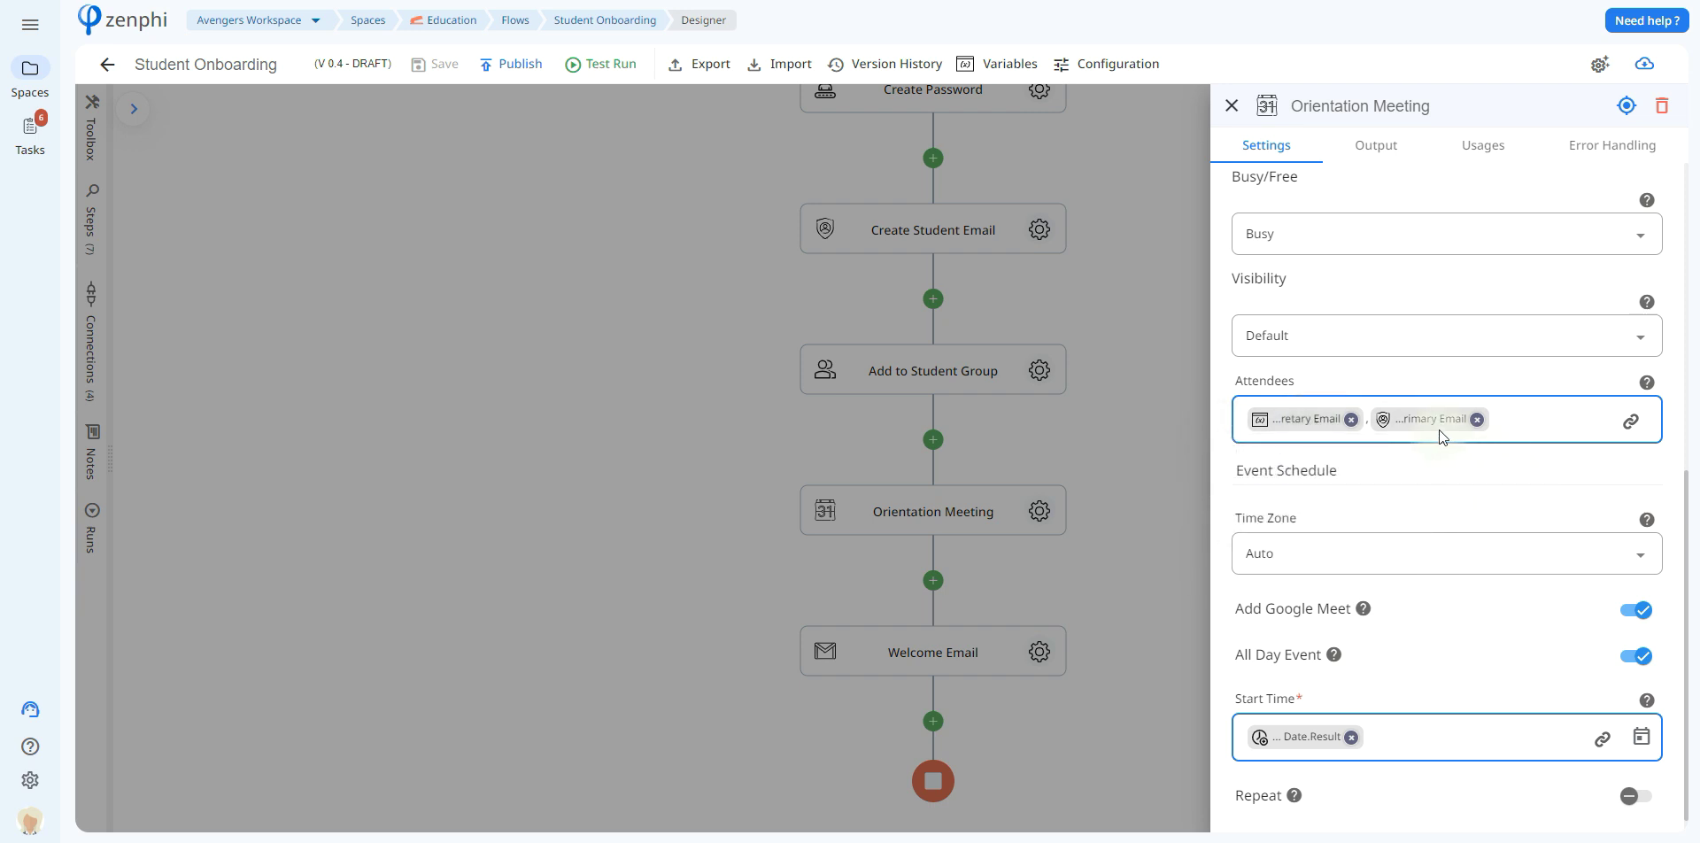
mouse_move(1436, 423)
scroll(1689, 513, "down", 1)
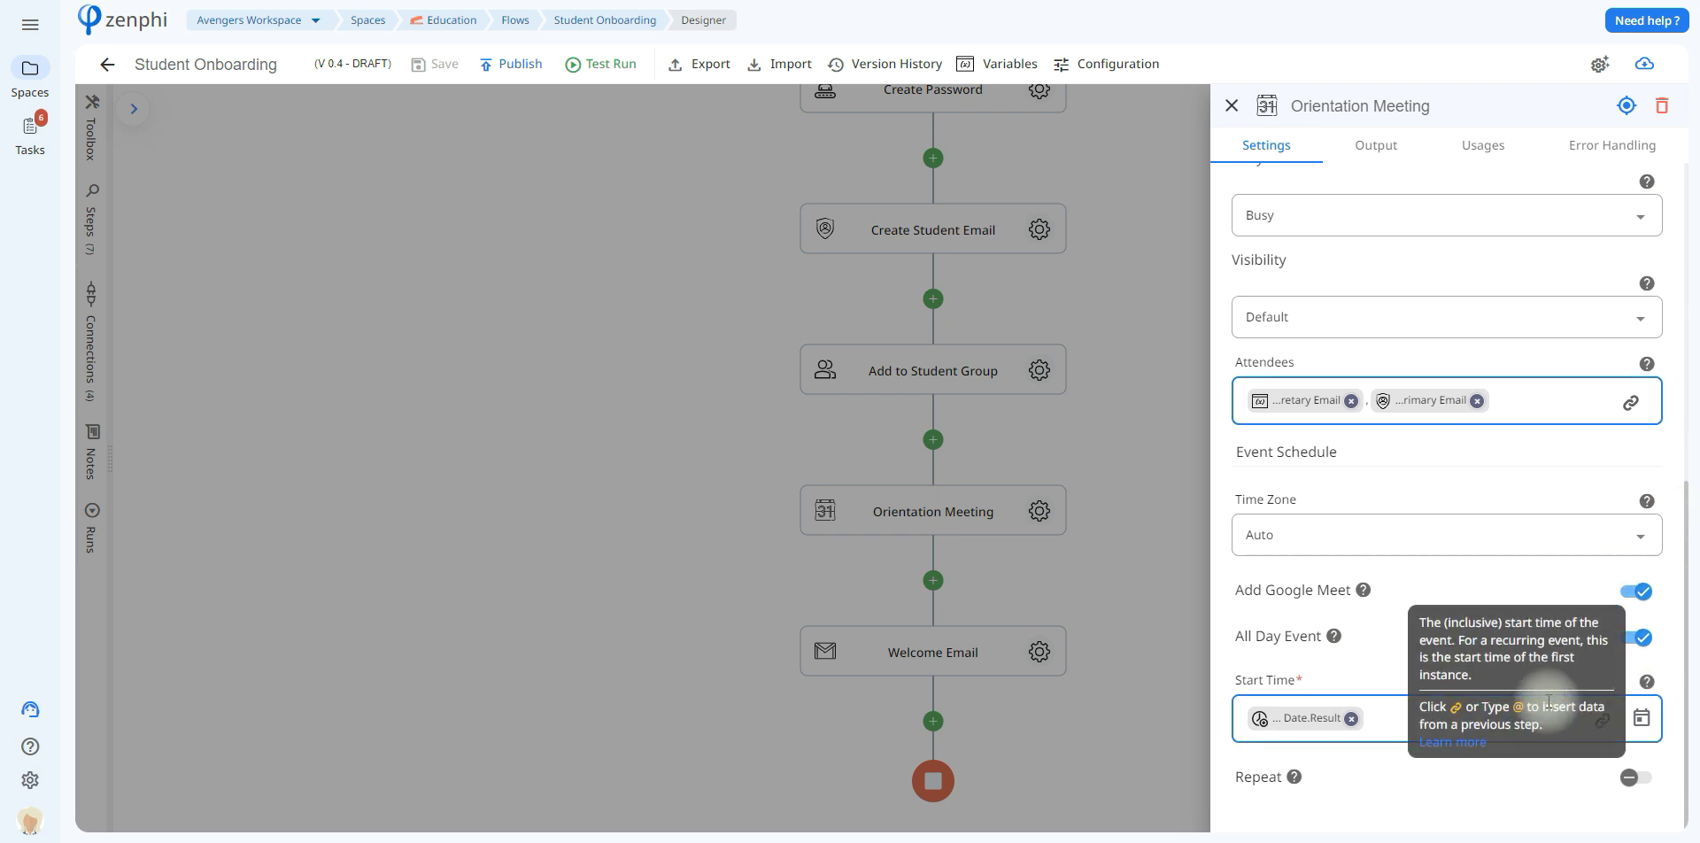
left_click(1206, 409)
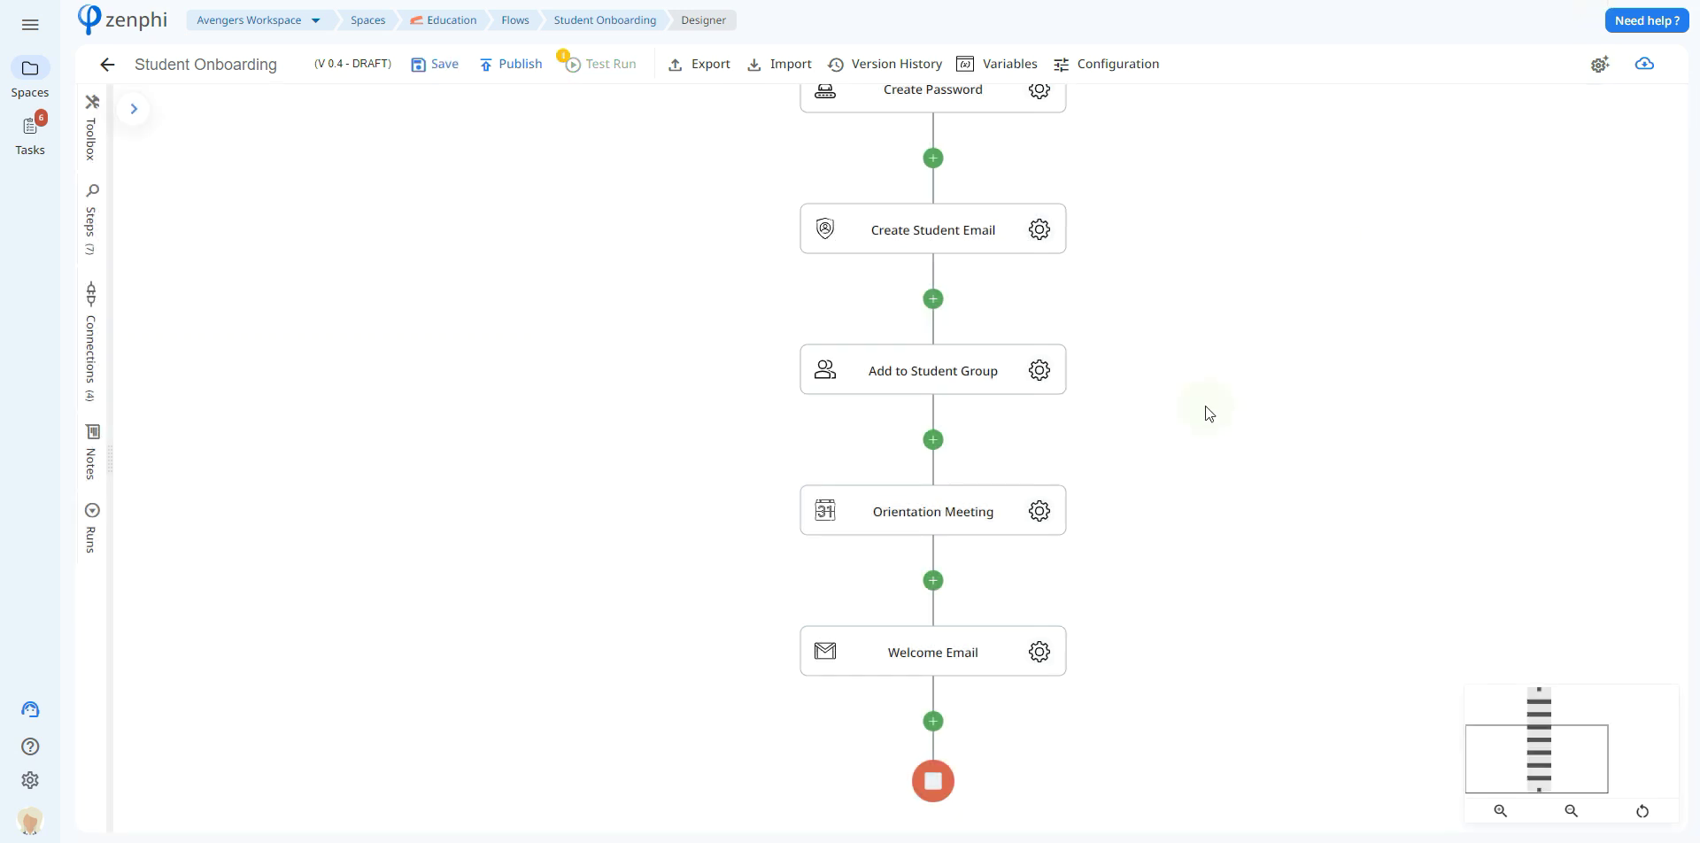
Review the Welcome Email step's recipient, sender, subject and full message body
left_click(1039, 651)
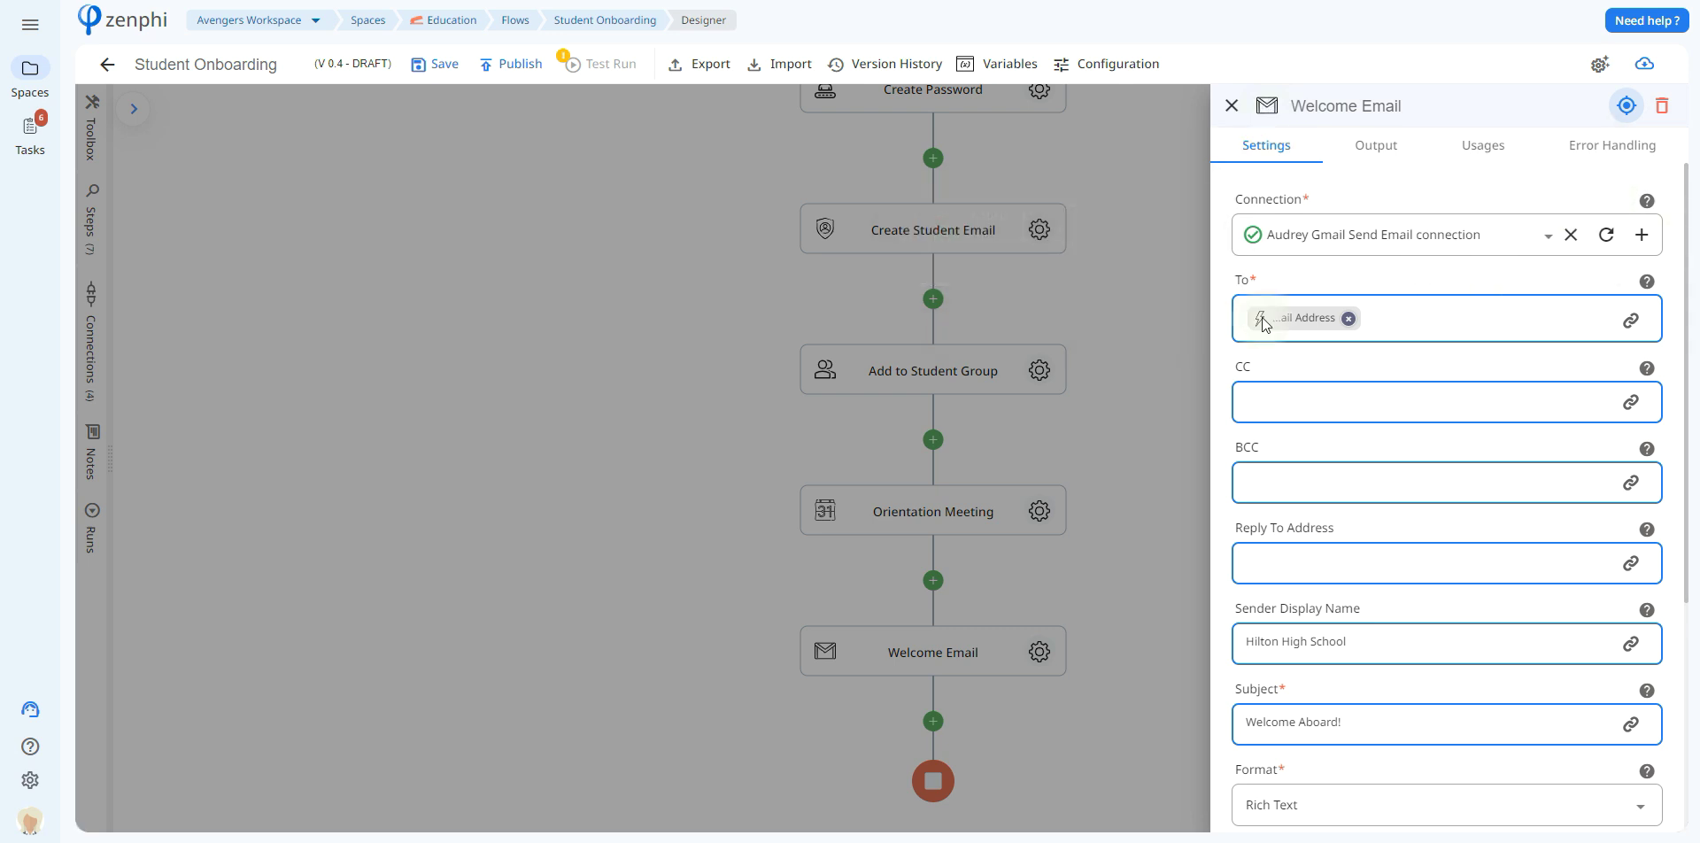
left_click_drag(1691, 290, 1697, 389)
scroll(1581, 556, "down", 3)
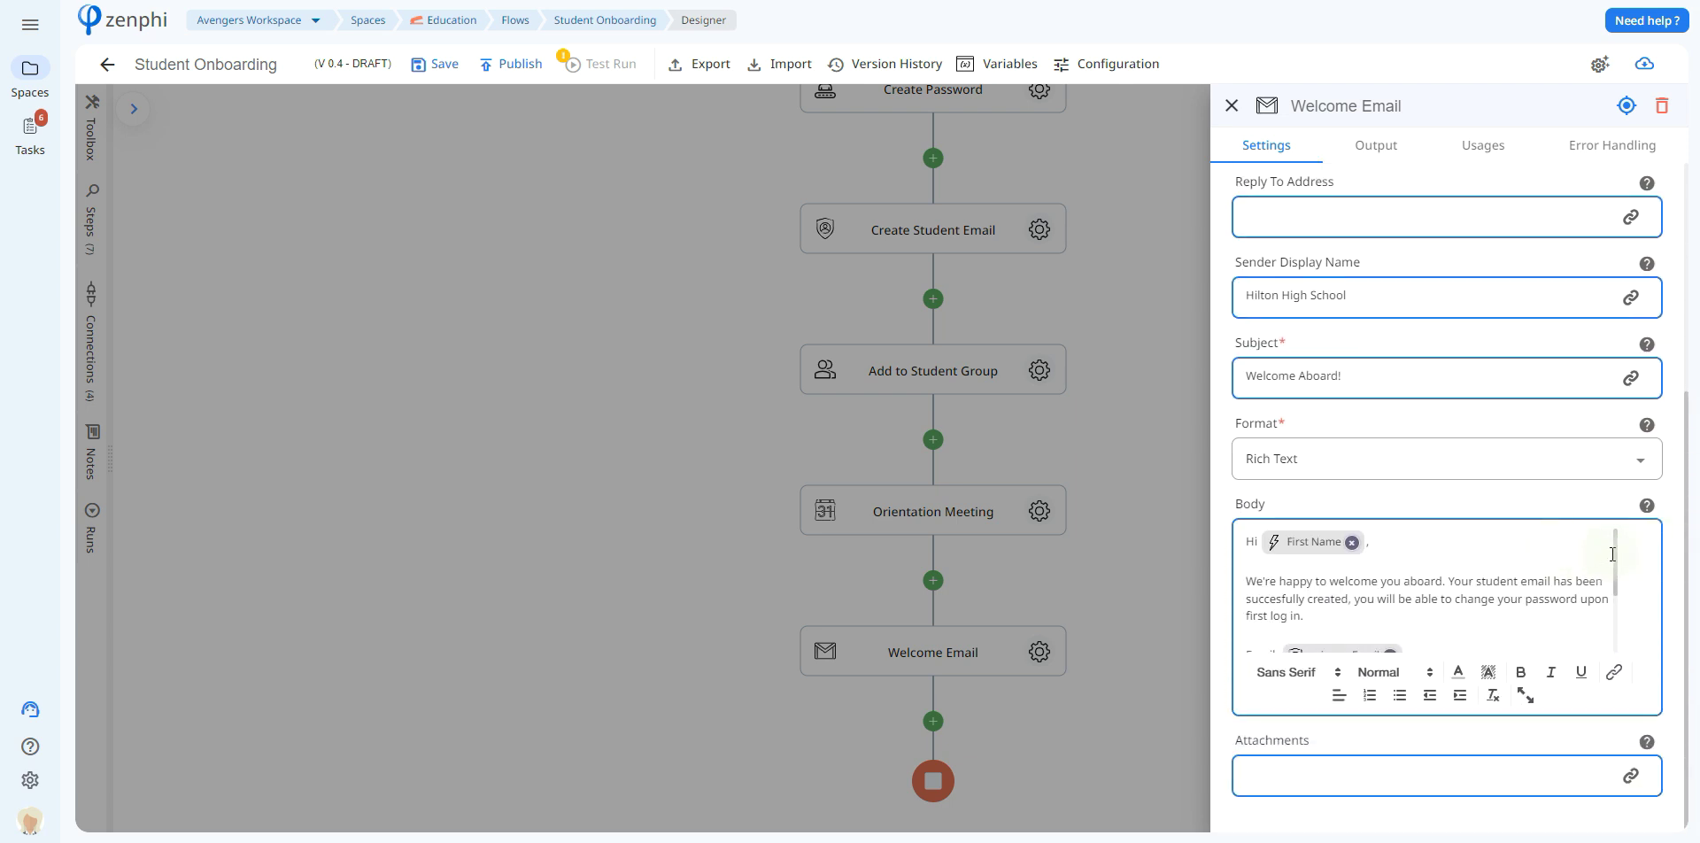
left_click_drag(1616, 556, 1620, 639)
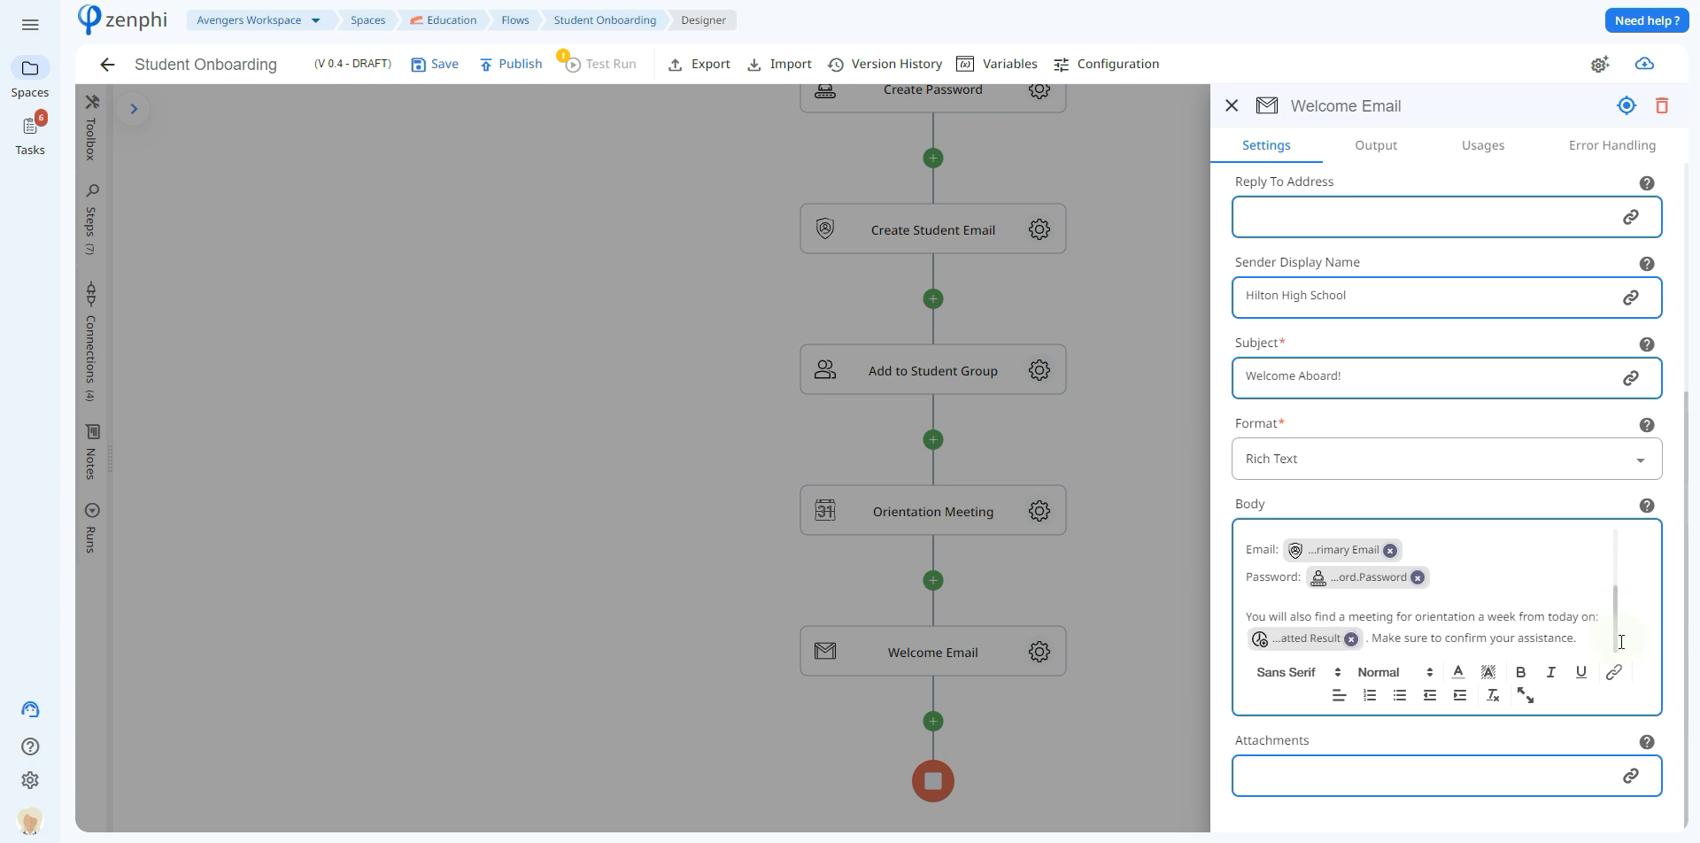
left_click(1144, 431)
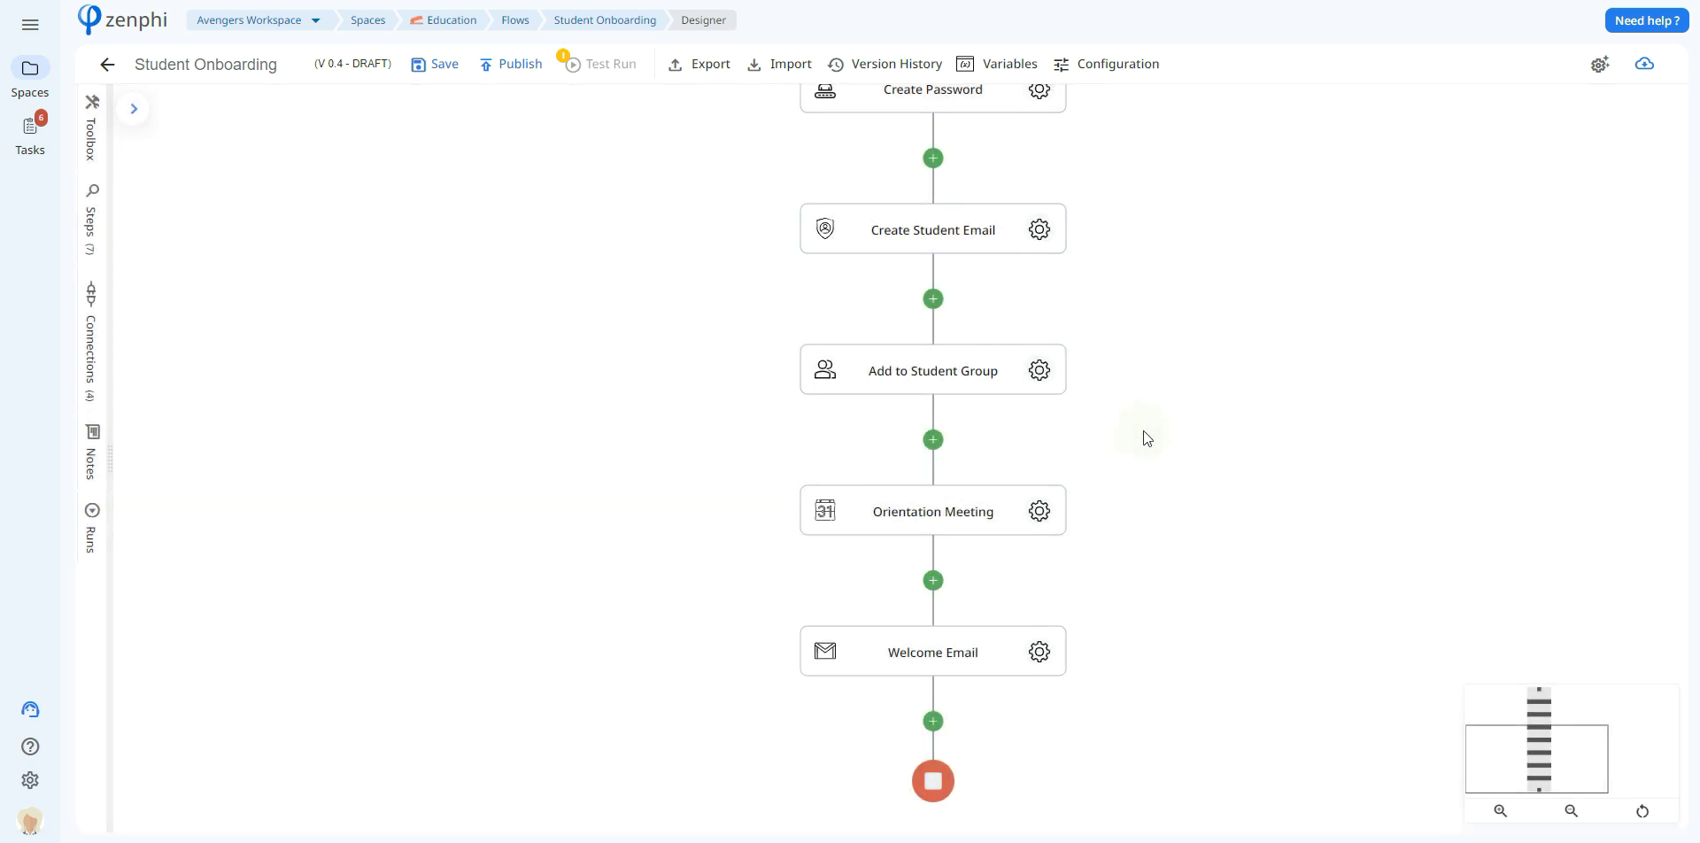